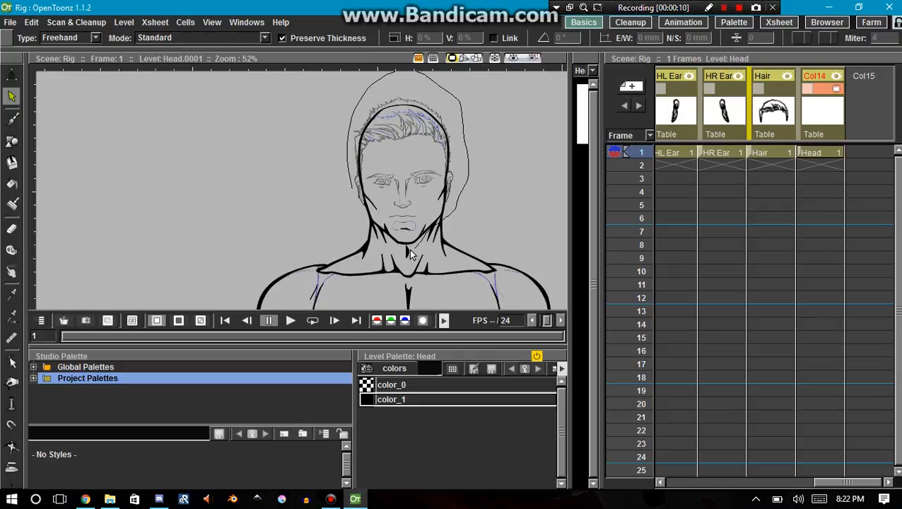
- Cut the head outline strokes from the Icarusv drawing with a freehand selection and paste them into frame 1 of the Head level
{"action": "key", "text": "ctrl+z"}
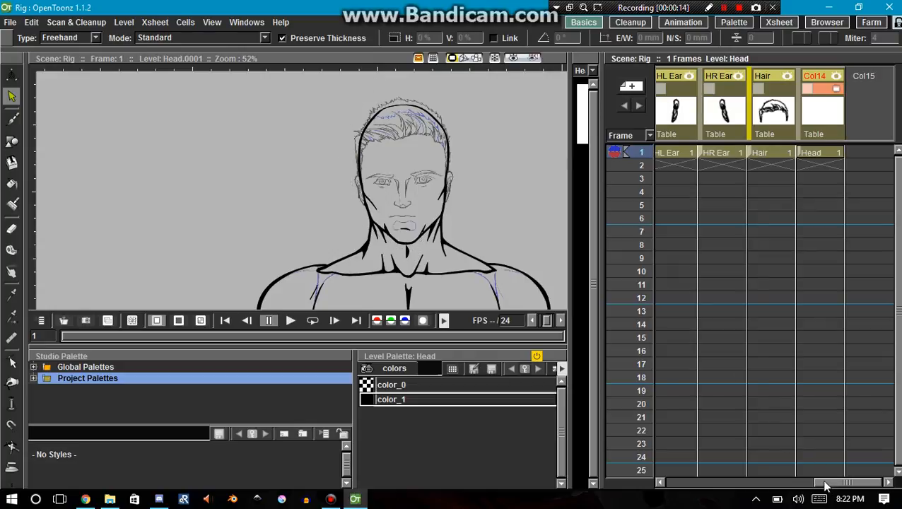
{"action": "left_click_drag", "start_coordinate": [825, 485], "coordinate": [654, 469]}
{"action": "left_click", "coordinate": [724, 153]}
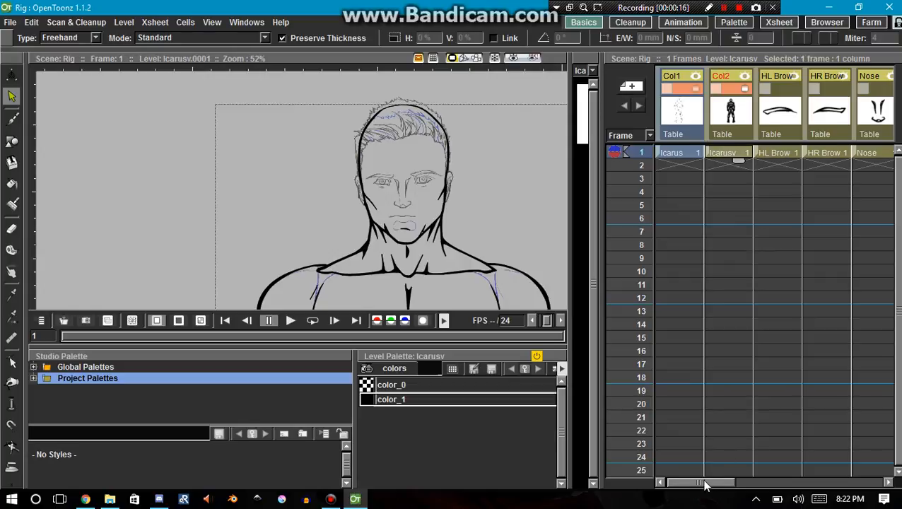
{"action": "left_click_drag", "start_coordinate": [704, 485], "coordinate": [869, 454]}
{"action": "left_click_drag", "start_coordinate": [373, 102], "coordinate": [397, 92]}
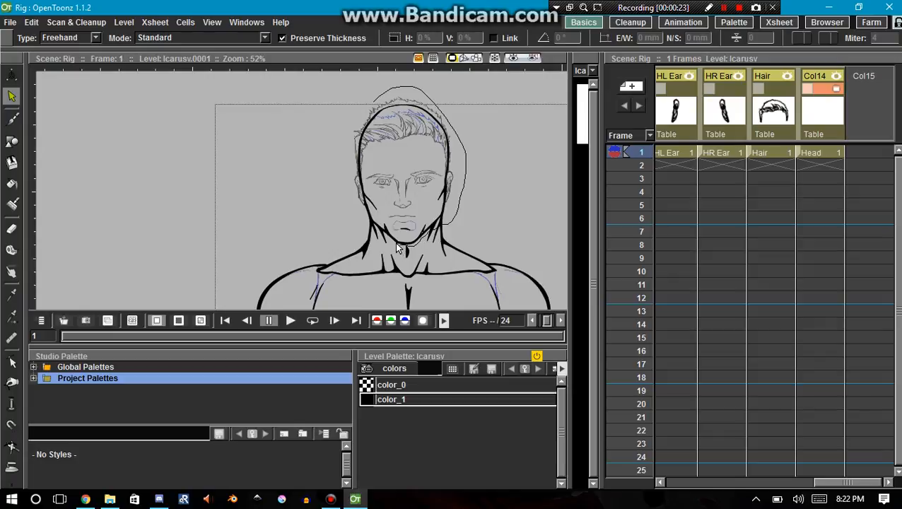
{"action": "left_click_drag", "start_coordinate": [327, 148], "coordinate": [376, 97]}
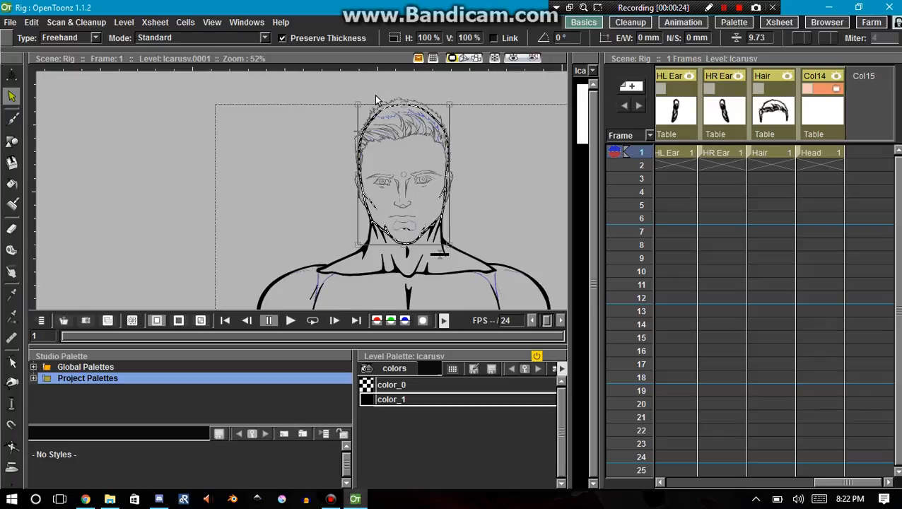
{"action": "scroll", "coordinate": [394, 136], "scroll_direction": "up", "scroll_amount": 6}
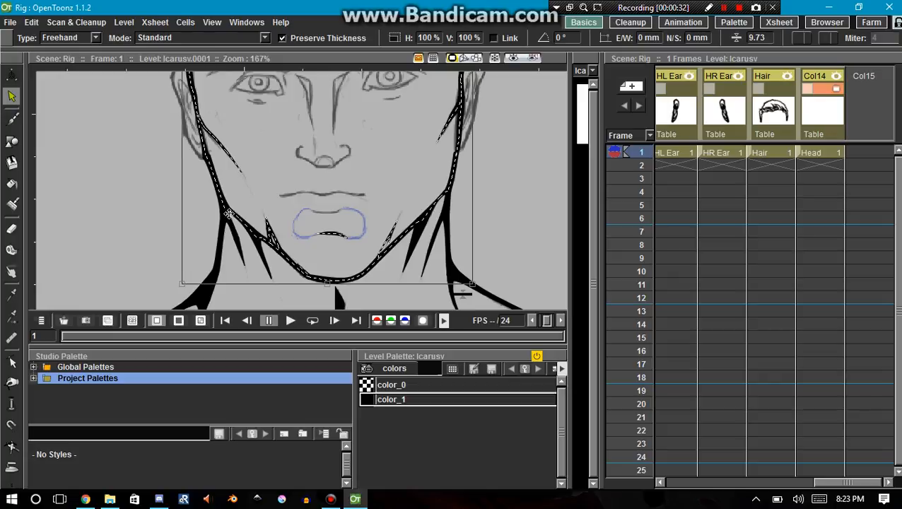
{"action": "scroll", "coordinate": [228, 214], "scroll_direction": "up", "scroll_amount": 4}
{"action": "scroll", "coordinate": [268, 208], "scroll_direction": "down", "scroll_amount": 2}
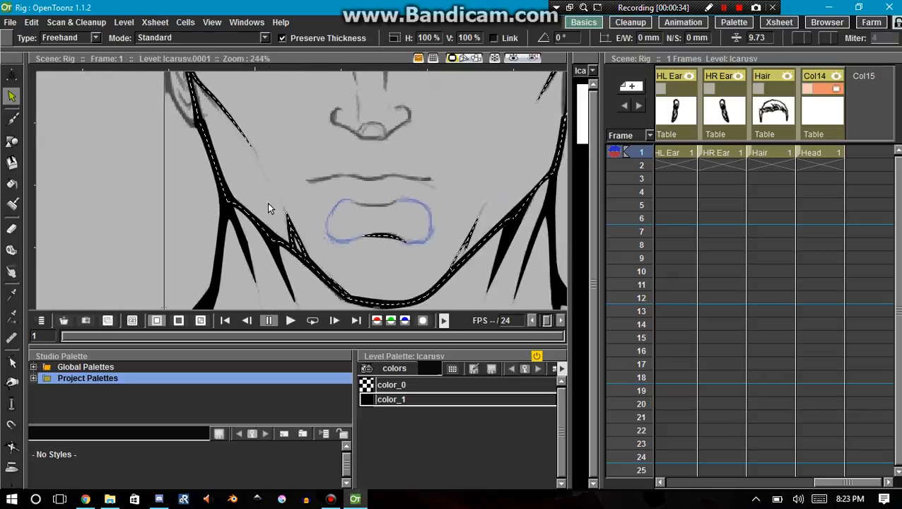
{"action": "scroll", "coordinate": [343, 176], "scroll_direction": "down", "scroll_amount": 6}
{"action": "scroll", "coordinate": [363, 161], "scroll_direction": "down", "scroll_amount": 2}
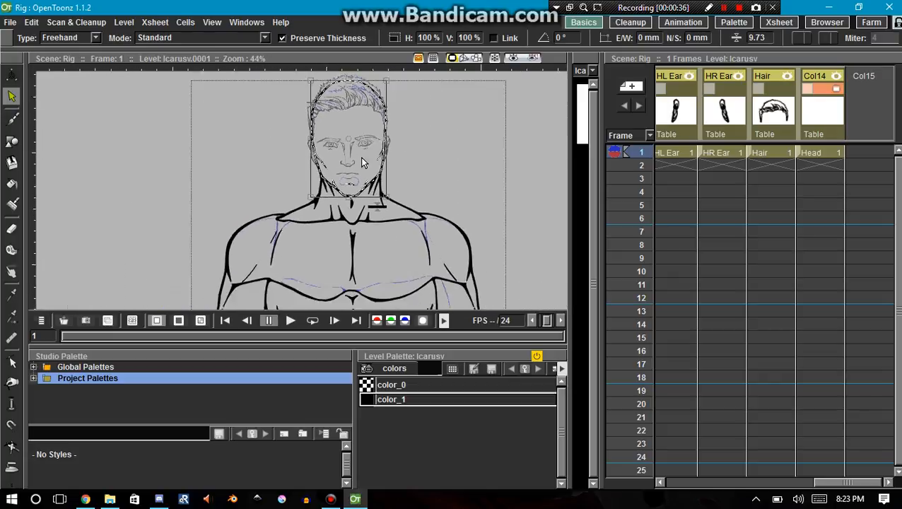
{"action": "scroll", "coordinate": [363, 161], "scroll_direction": "down", "scroll_amount": 3}
{"action": "scroll", "coordinate": [358, 157], "scroll_direction": "up", "scroll_amount": 2}
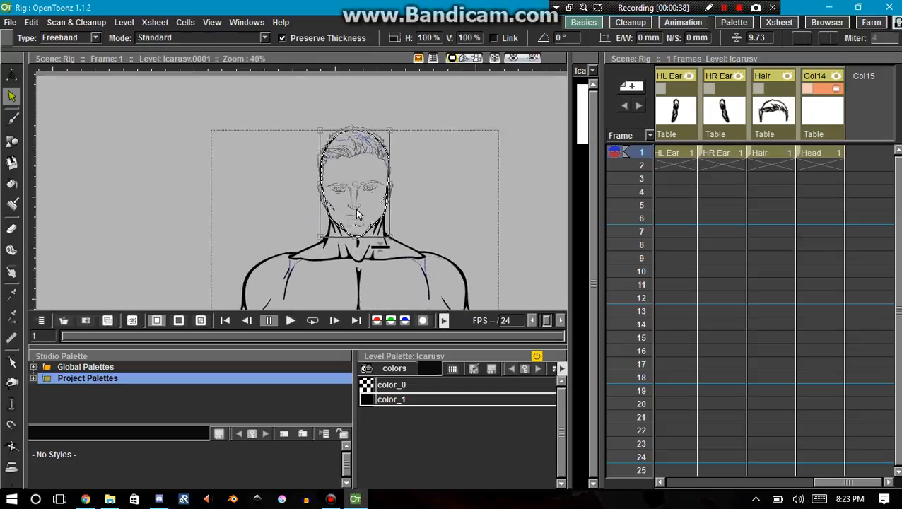
{"action": "scroll", "coordinate": [358, 213], "scroll_direction": "up", "scroll_amount": 4}
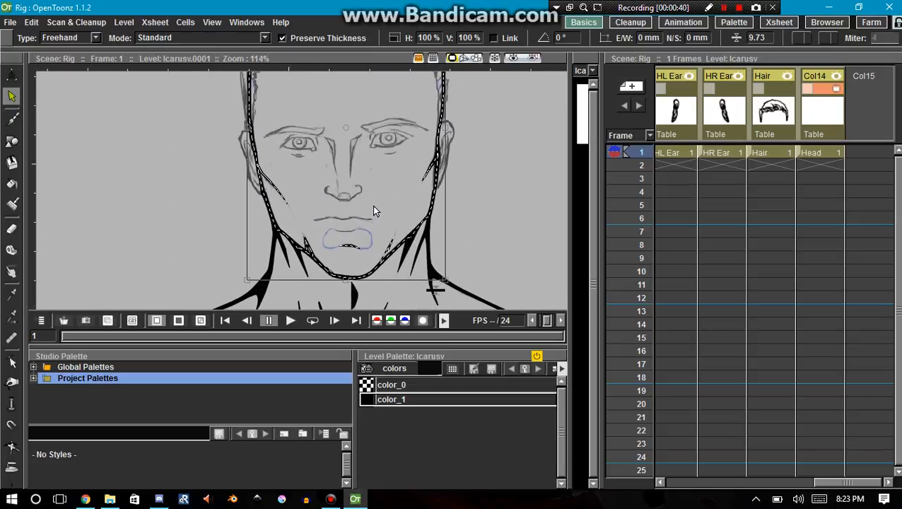
{"action": "scroll", "coordinate": [375, 211], "scroll_direction": "down", "scroll_amount": 1}
{"action": "key", "text": "Delete"}
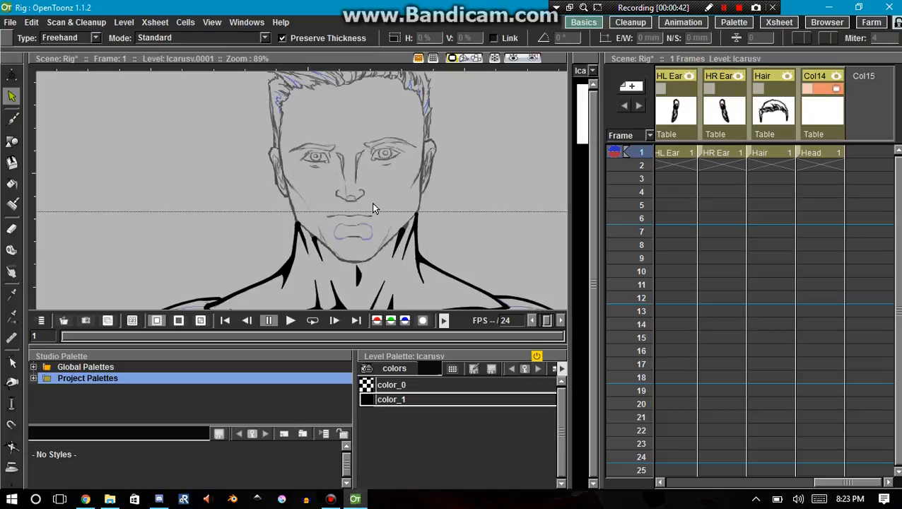
{"action": "left_click", "coordinate": [815, 154]}
{"action": "key", "text": "ctrl+z"}
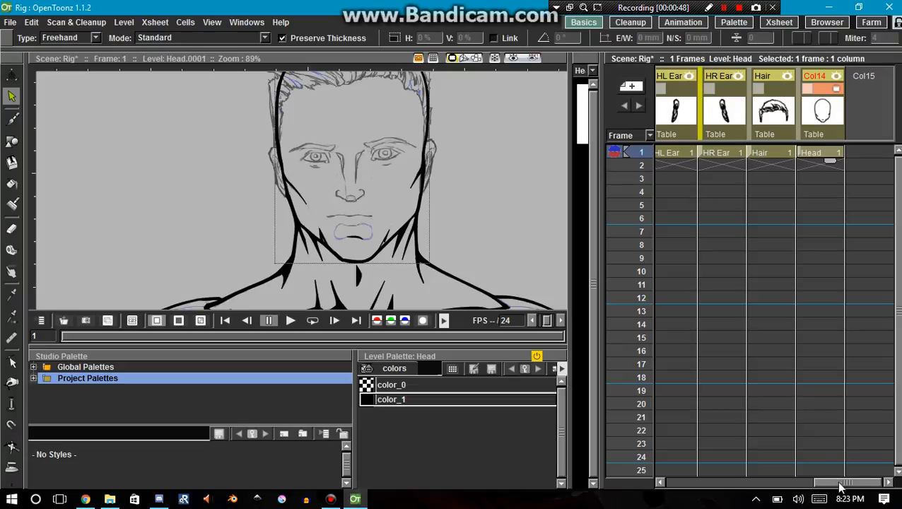
- Hide the Icarusv column's drawing in the viewer and make the Head drawing at frame 1 active again
{"action": "left_click_drag", "start_coordinate": [841, 486], "coordinate": [690, 486]}
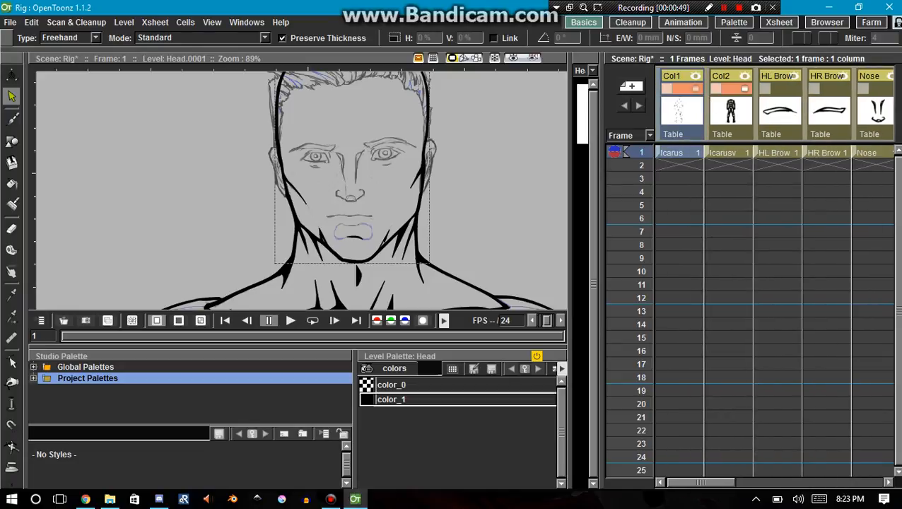
{"action": "left_click", "coordinate": [726, 96]}
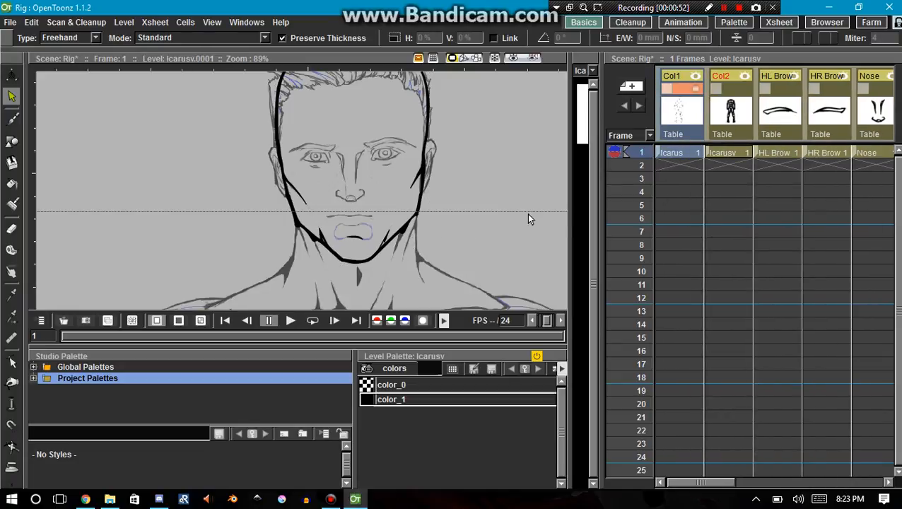
{"action": "left_click_drag", "start_coordinate": [699, 483], "coordinate": [848, 467]}
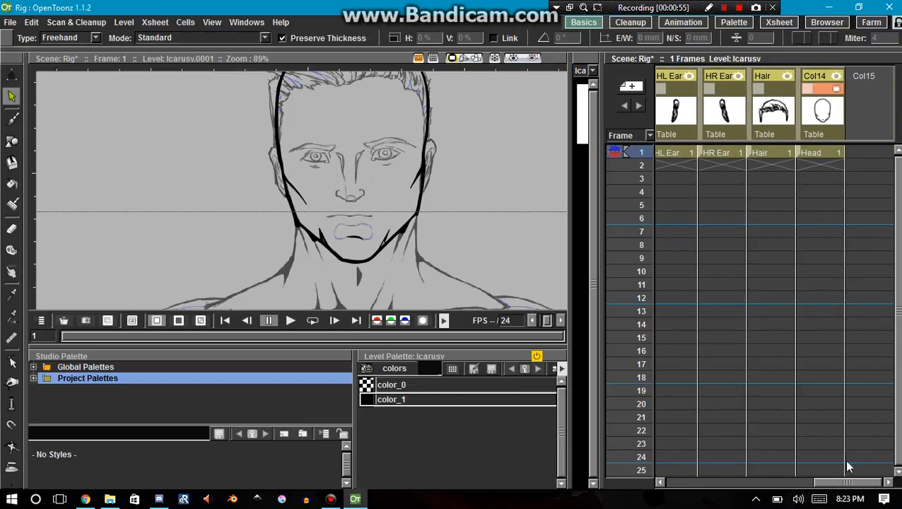
{"action": "left_click", "coordinate": [819, 155]}
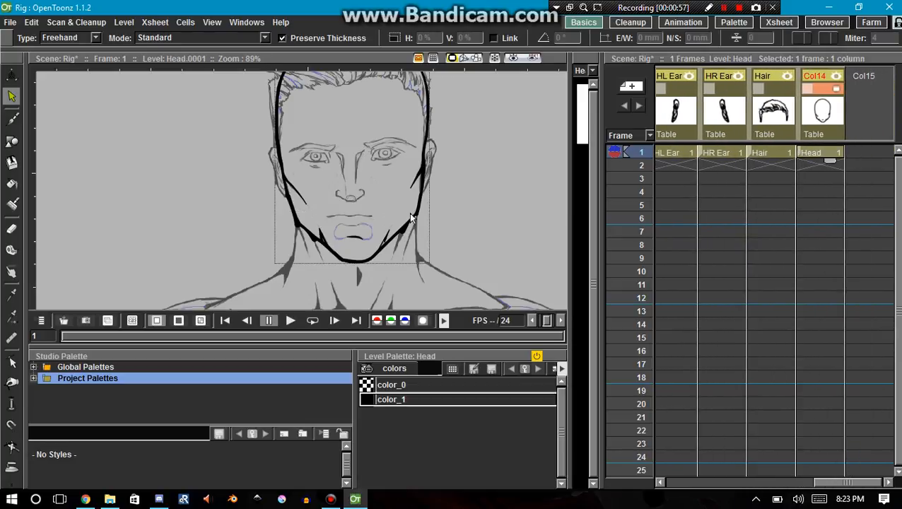
- Examine the jaw outline of the Head drawing up close on both sides, especially where strokes meet the neck lines
{"action": "scroll", "coordinate": [412, 217], "scroll_direction": "up", "scroll_amount": 5}
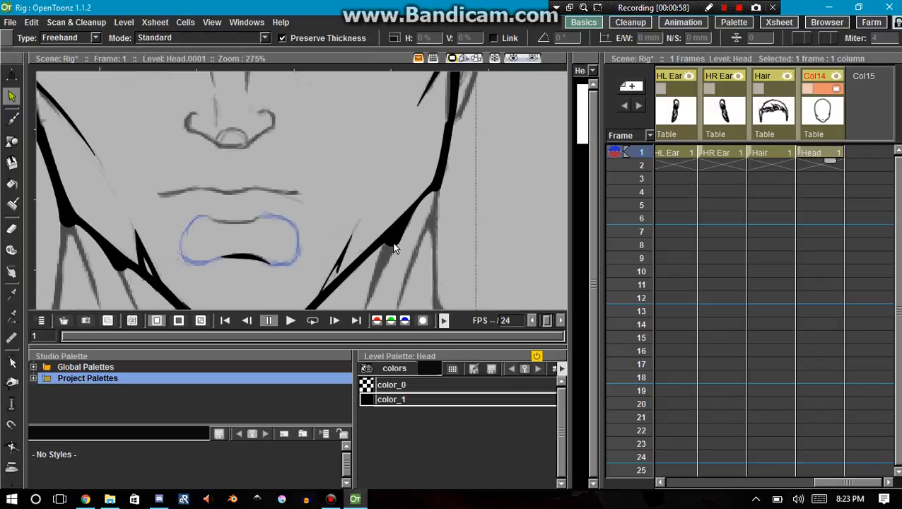
{"action": "scroll", "coordinate": [394, 248], "scroll_direction": "down", "scroll_amount": 3}
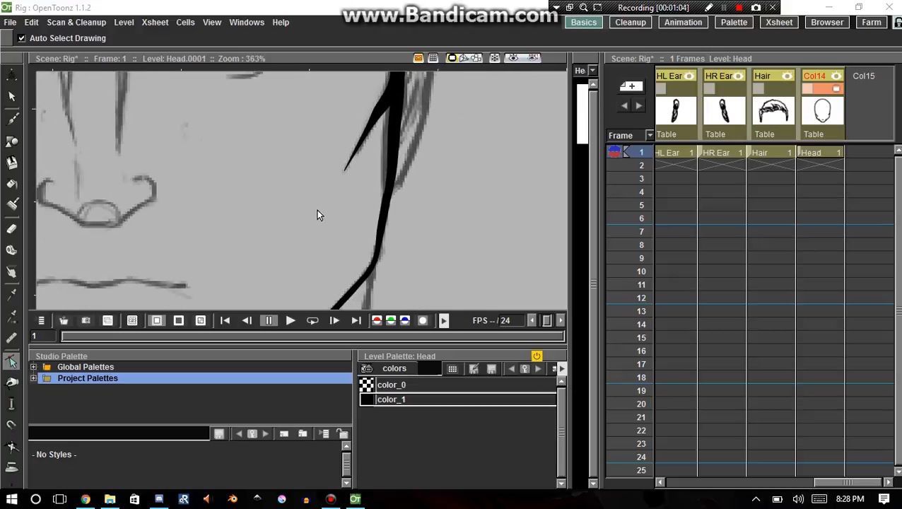
{"action": "scroll", "coordinate": [317, 209], "scroll_direction": "down", "scroll_amount": 3}
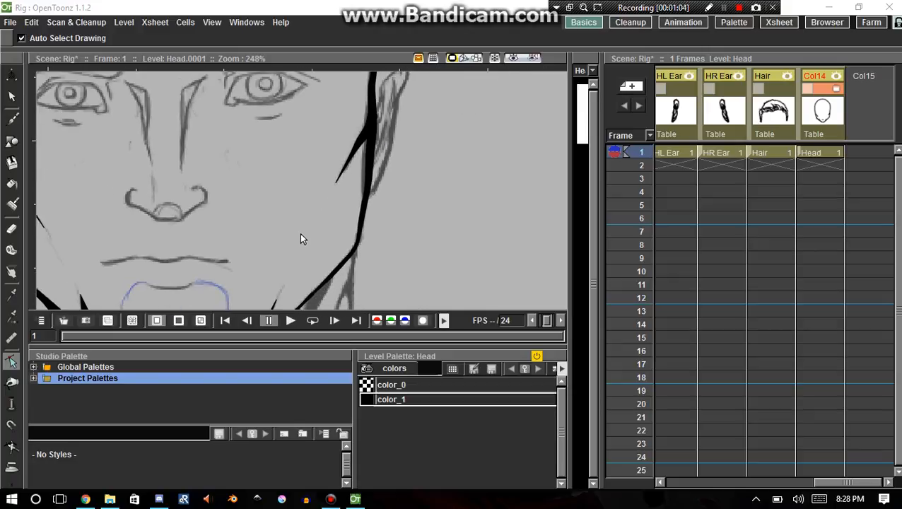
{"action": "key", "text": "space"}
{"action": "left_click_drag", "start_coordinate": [247, 274], "coordinate": [395, 177]}
{"action": "scroll", "coordinate": [306, 231], "scroll_direction": "up", "scroll_amount": 3}
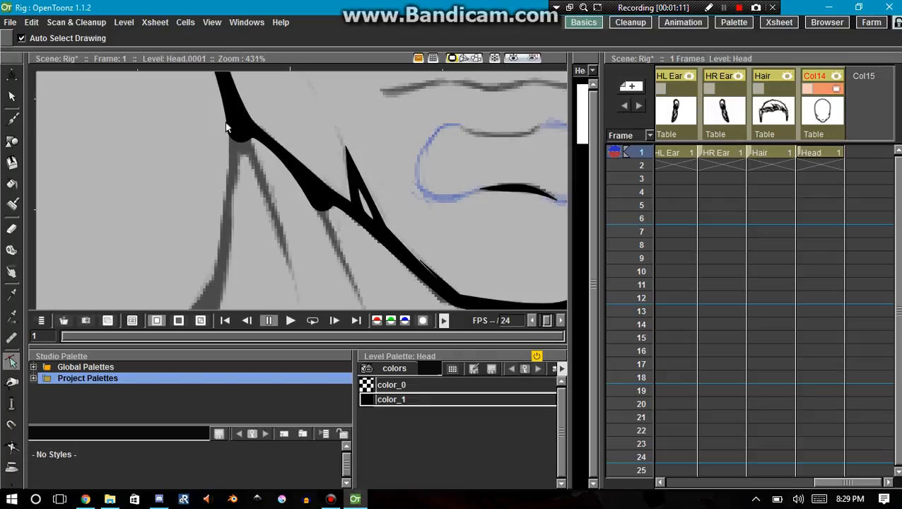
{"action": "key", "text": "space"}
{"action": "scroll", "coordinate": [276, 193], "scroll_direction": "down", "scroll_amount": 4}
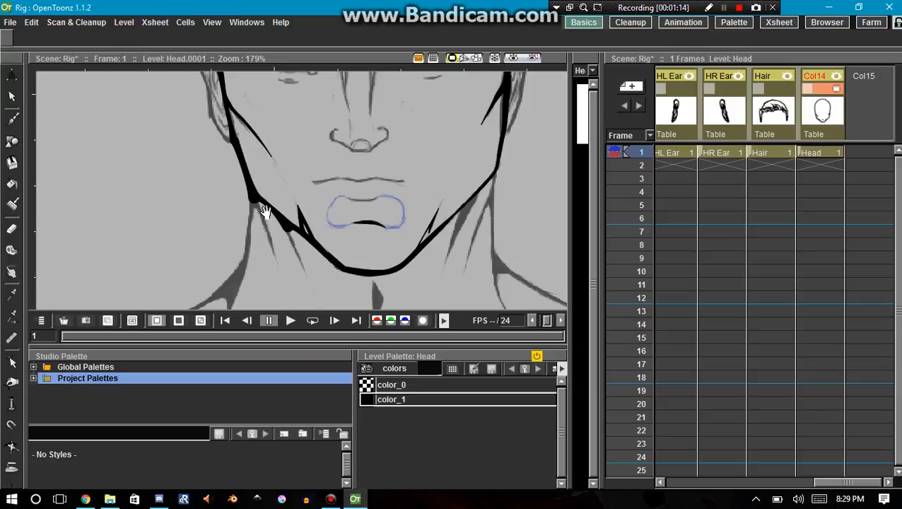
{"action": "scroll", "coordinate": [255, 182], "scroll_direction": "up", "scroll_amount": 1}
{"action": "scroll", "coordinate": [254, 182], "scroll_direction": "up", "scroll_amount": 2}
- Align the end control point of the jaw stroke below the left-hand ear and adjust the thickness at that joint with the Pump tool
{"action": "key", "text": "t"}
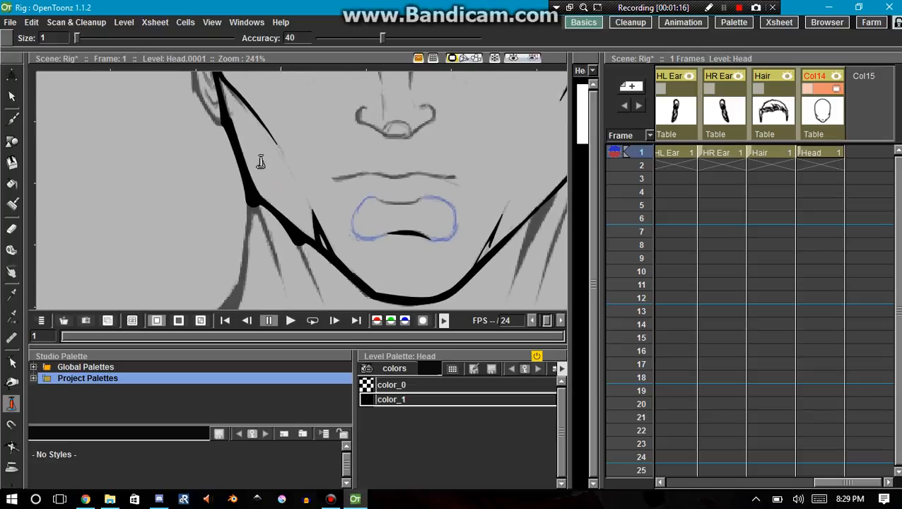
{"action": "scroll", "coordinate": [236, 133], "scroll_direction": "up", "scroll_amount": 4}
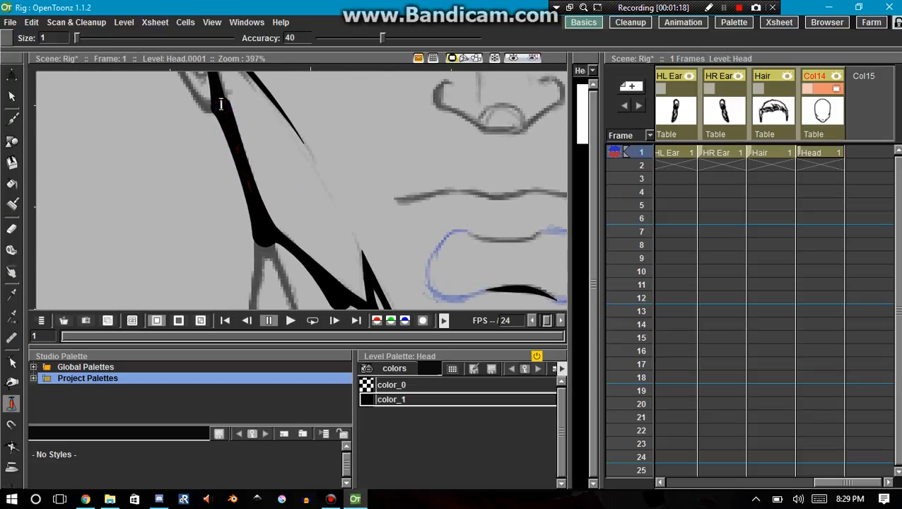
{"action": "key", "text": "c"}
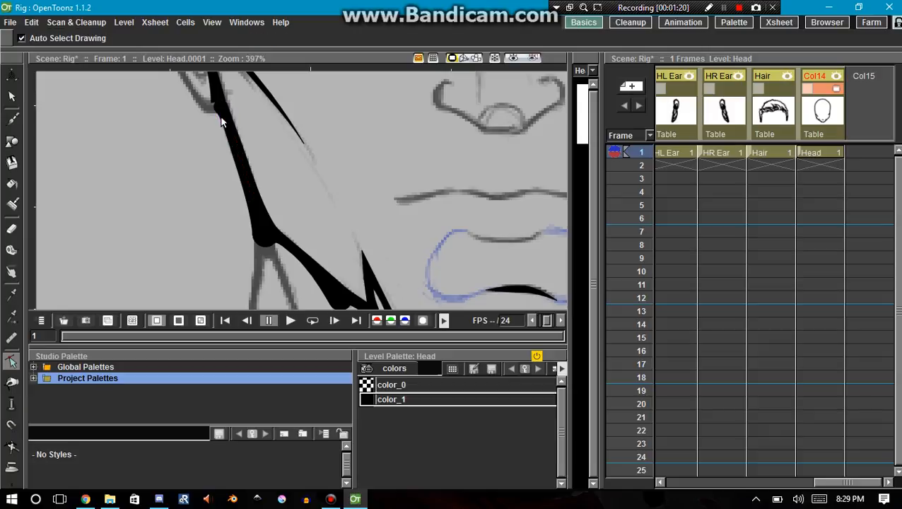
{"action": "left_click", "coordinate": [223, 112]}
{"action": "left_click", "coordinate": [218, 97]}
{"action": "left_click_drag", "start_coordinate": [219, 100], "coordinate": [221, 109]}
{"action": "left_click", "coordinate": [221, 108]}
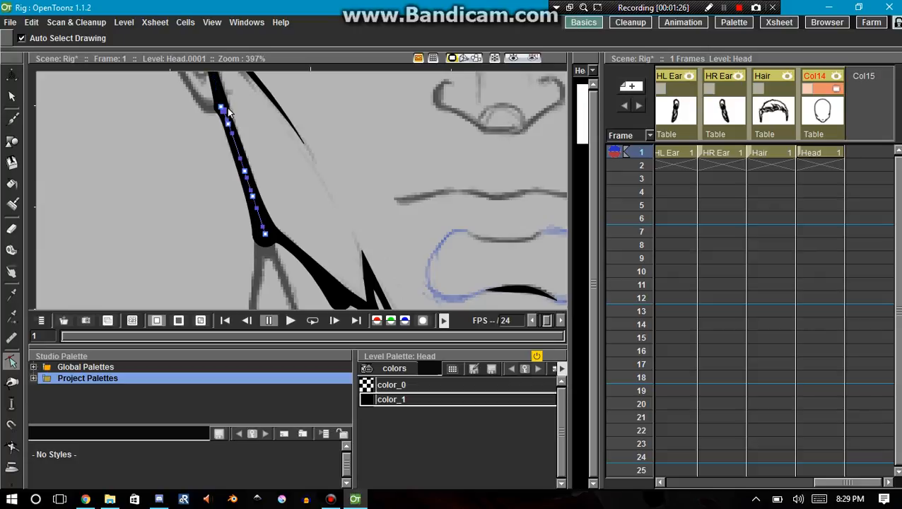
{"action": "key", "text": "p"}
{"action": "mouse_move", "coordinate": [221, 107]}
{"action": "left_mouse_down"}
{"action": "mouse_move", "coordinate": [230, 131]}
{"action": "mouse_move", "coordinate": [223, 101]}
{"action": "left_mouse_up"}
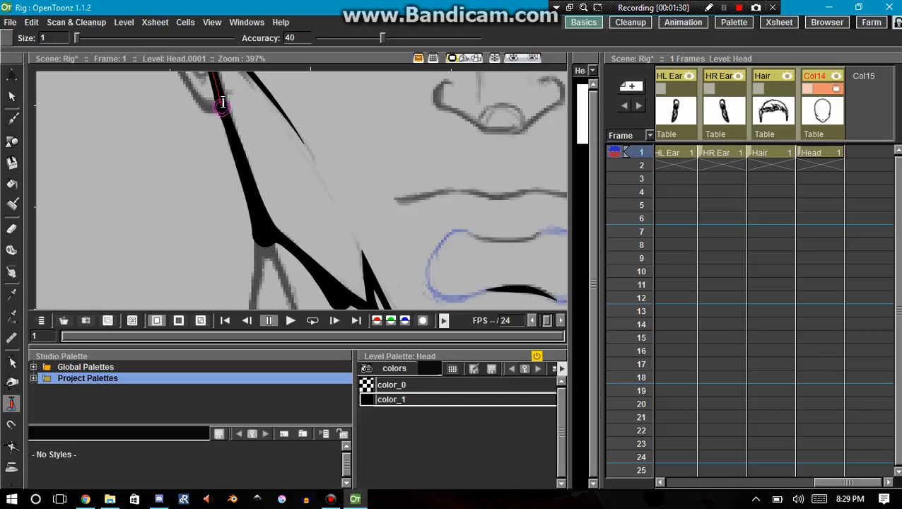
- Refine the end points of the two outline strokes meeting below the left-hand ear and even out their thickness with the Pump tool
{"action": "scroll", "coordinate": [221, 119], "scroll_direction": "up", "scroll_amount": 1}
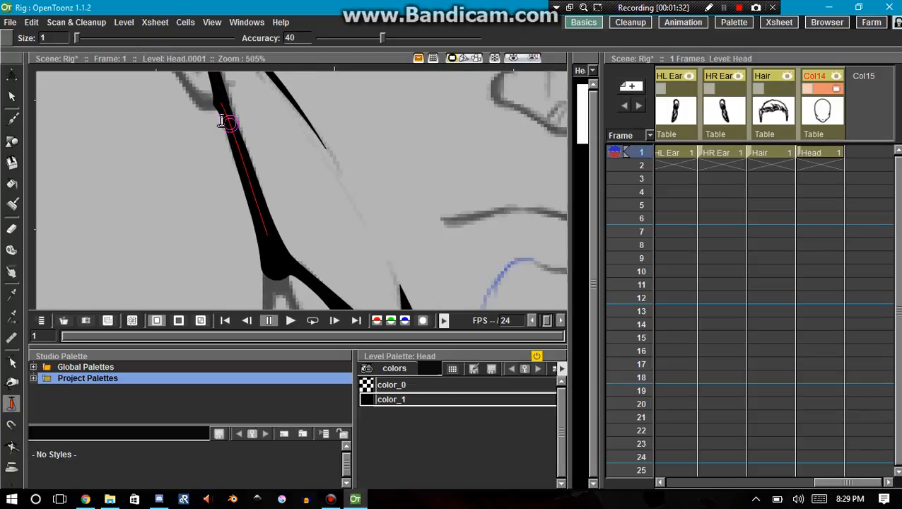
{"action": "scroll", "coordinate": [218, 125], "scroll_direction": "up", "scroll_amount": 1}
{"action": "key", "text": "c"}
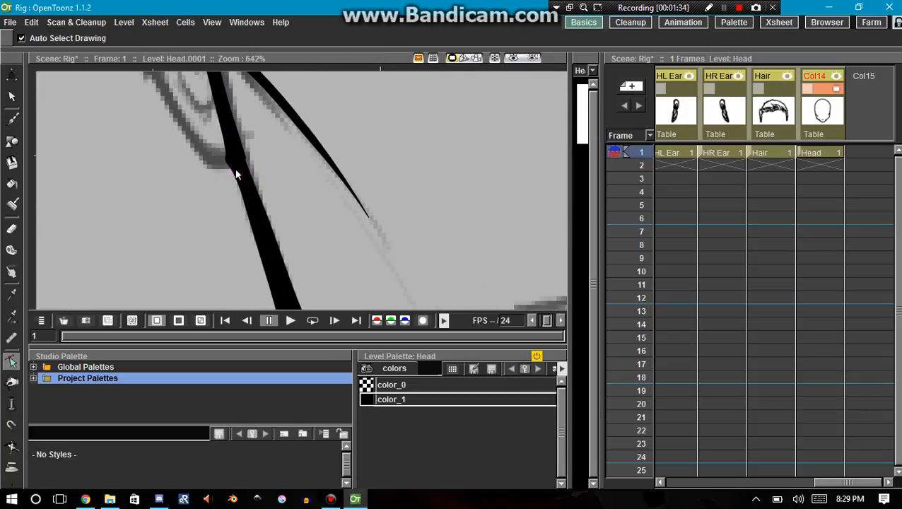
{"action": "left_click", "coordinate": [236, 174]}
{"action": "left_click", "coordinate": [235, 157]}
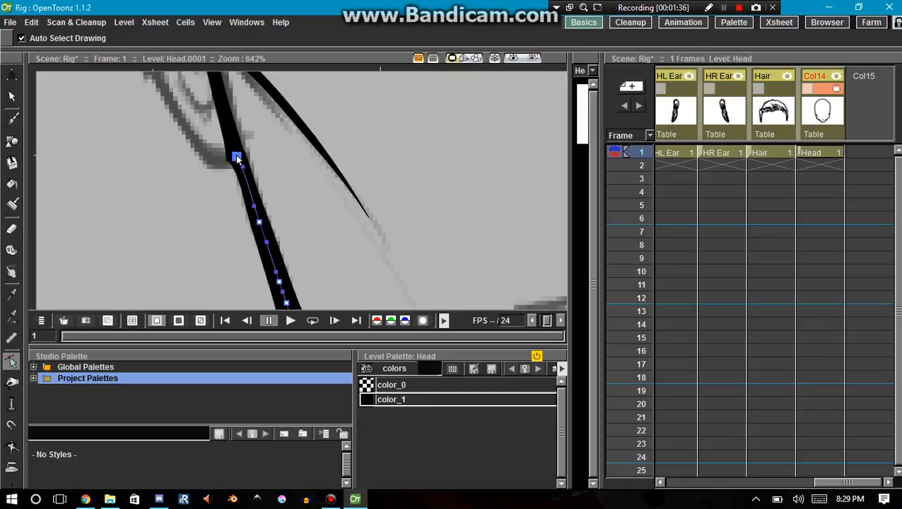
{"action": "left_click_drag", "start_coordinate": [243, 166], "coordinate": [235, 157]}
{"action": "left_click", "coordinate": [260, 172]}
{"action": "left_click", "coordinate": [234, 155]}
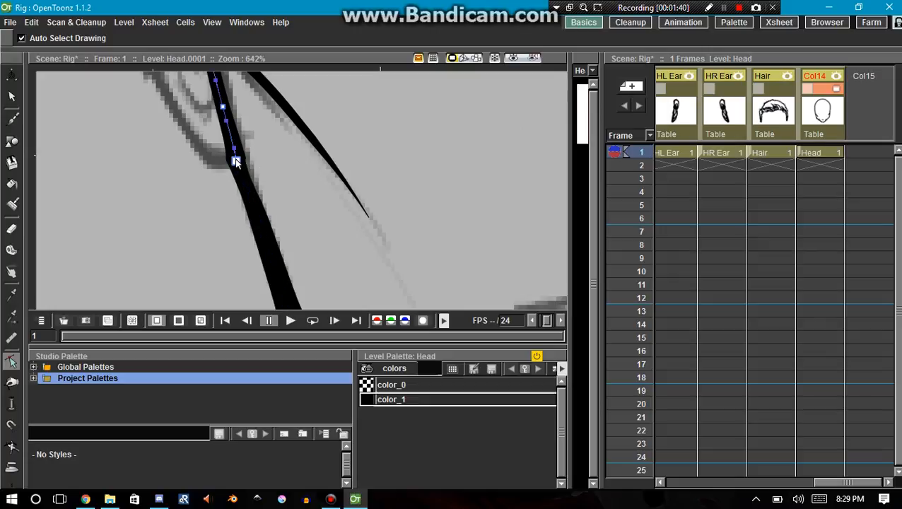
{"action": "left_click", "coordinate": [242, 174]}
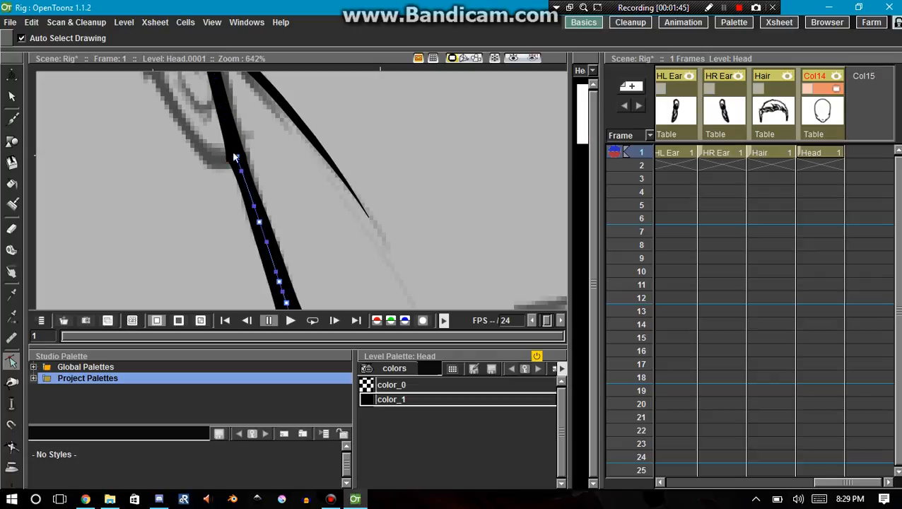
{"action": "left_click", "coordinate": [234, 156]}
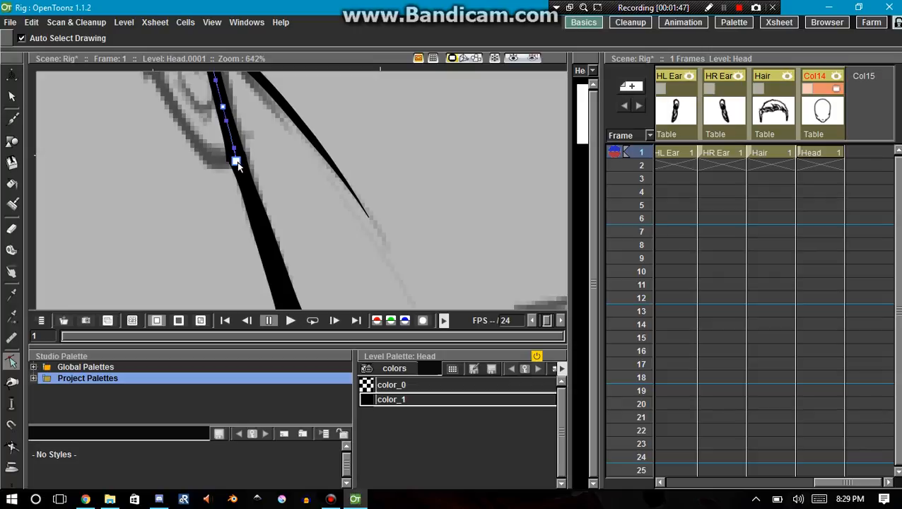
{"action": "key", "text": "p"}
{"action": "left_click_drag", "start_coordinate": [237, 156], "coordinate": [237, 157]}
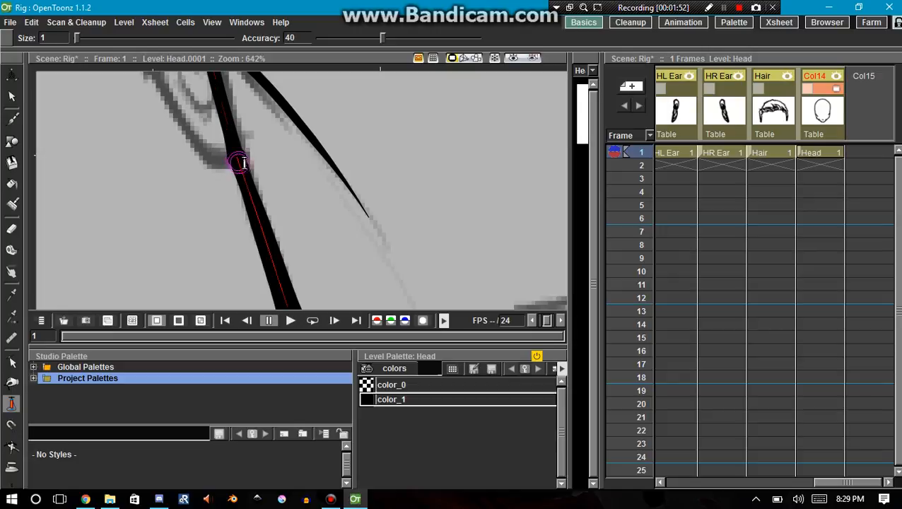
- Thin the outline strokes meeting at the left-hand jaw corner down to fine lines with the Pump tool
{"action": "scroll", "coordinate": [276, 189], "scroll_direction": "down", "scroll_amount": 1}
{"action": "scroll", "coordinate": [280, 194], "scroll_direction": "down", "scroll_amount": 3}
{"action": "key", "text": "space"}
{"action": "left_click_drag", "start_coordinate": [378, 307], "coordinate": [274, 177]}
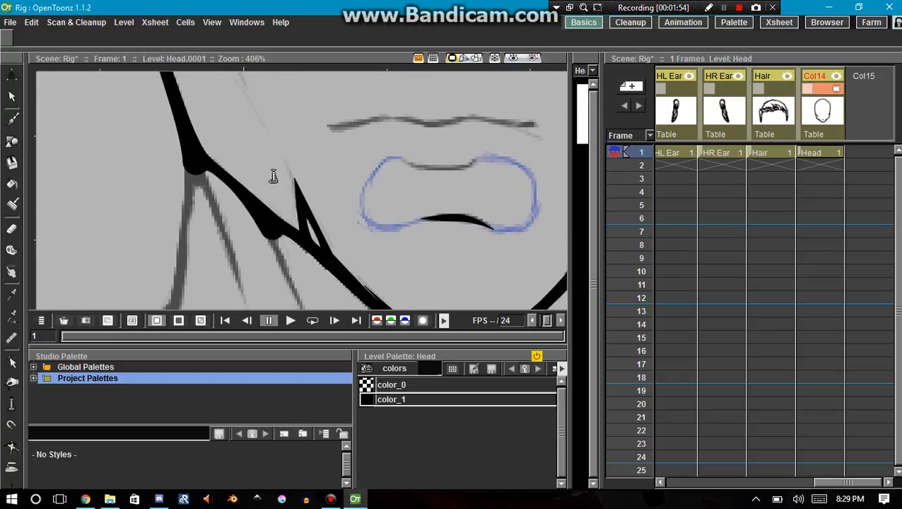
{"action": "scroll", "coordinate": [274, 177], "scroll_direction": "up", "scroll_amount": 2}
{"action": "key", "text": "s"}
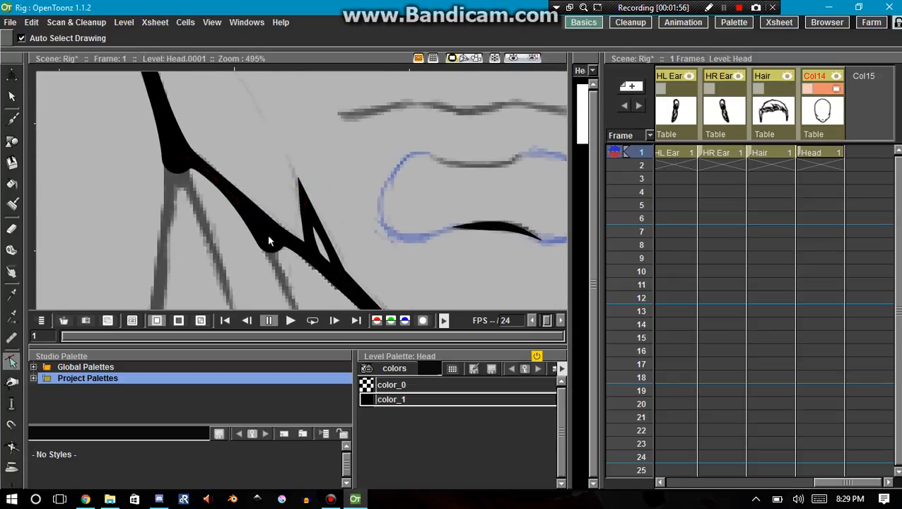
{"action": "left_click", "coordinate": [269, 237]}
{"action": "key", "text": "p"}
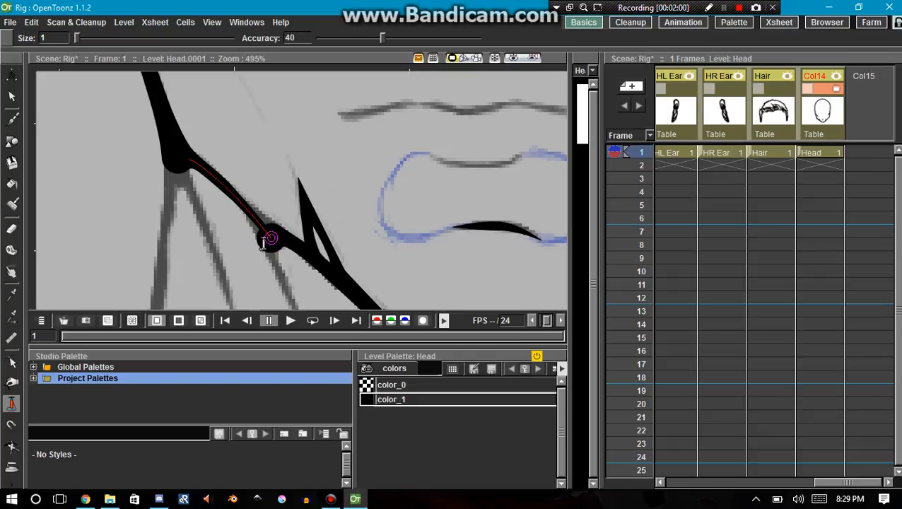
{"action": "left_click_drag", "start_coordinate": [271, 239], "coordinate": [263, 290]}
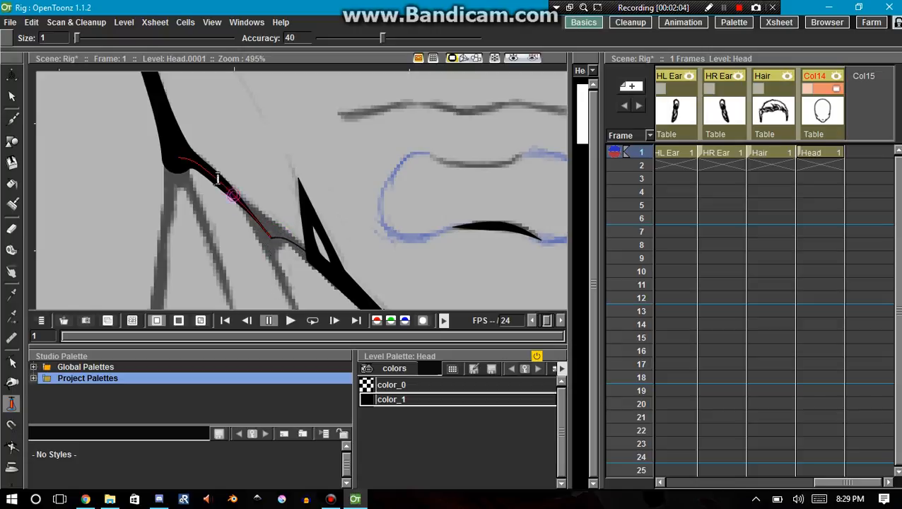
{"action": "left_click_drag", "start_coordinate": [175, 156], "coordinate": [184, 227]}
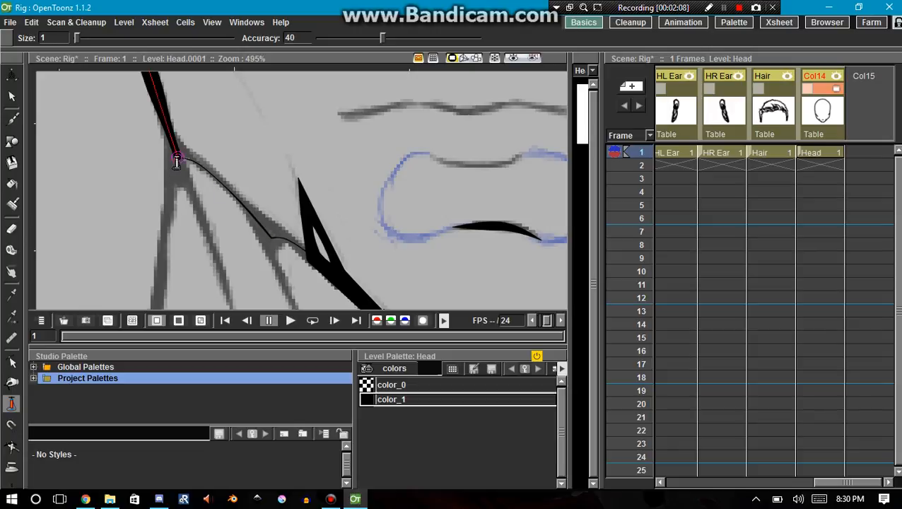
{"action": "left_click_drag", "start_coordinate": [176, 157], "coordinate": [181, 171]}
{"action": "scroll", "coordinate": [270, 232], "scroll_direction": "up", "scroll_amount": 2}
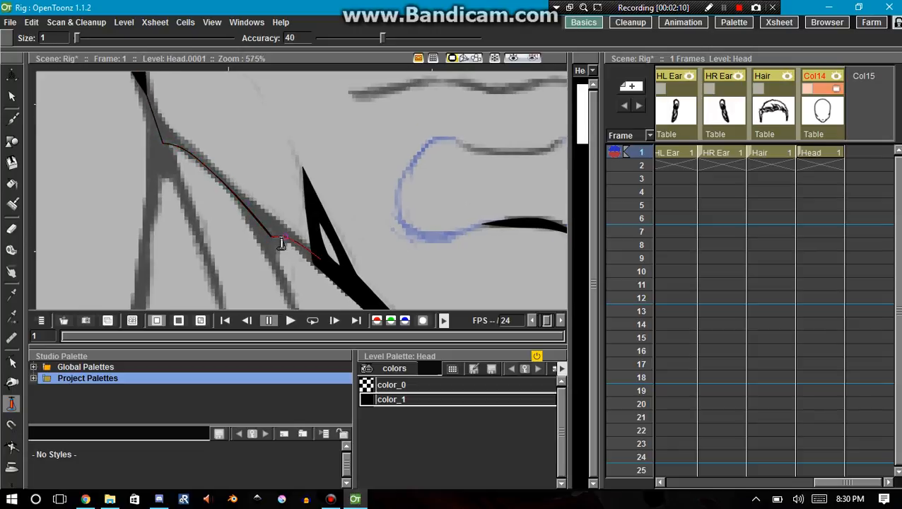
- Adjust the thickness of the short connecting stroke between the left-hand jaw line and the chin stroke, and delete that stroke
{"action": "left_click_drag", "start_coordinate": [269, 232], "coordinate": [311, 250]}
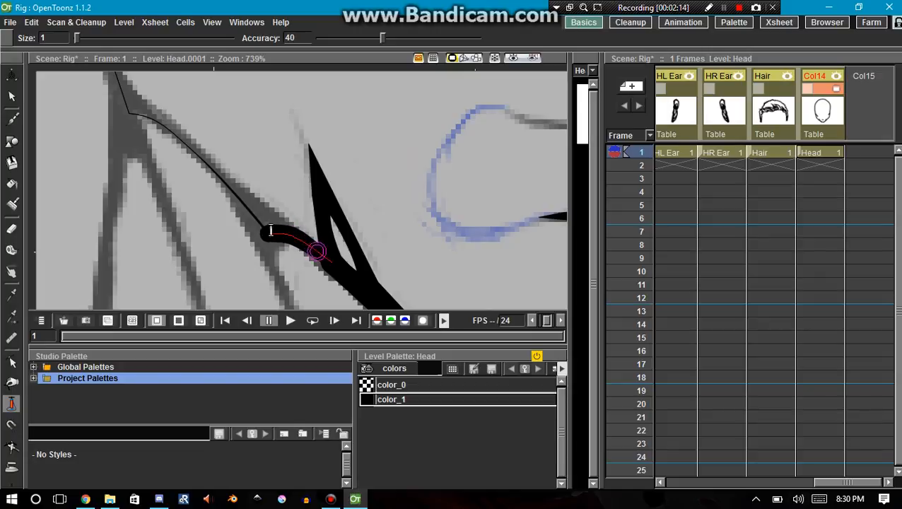
{"action": "key", "text": "c"}
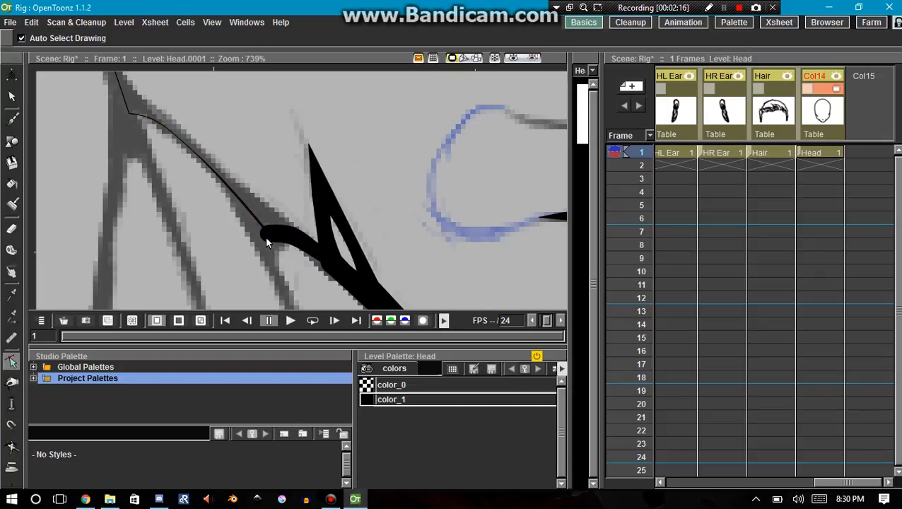
{"action": "left_click", "coordinate": [291, 236]}
{"action": "key", "text": "s"}
{"action": "left_click", "coordinate": [268, 235]}
{"action": "key", "text": "Delete"}
{"action": "key", "text": "c"}
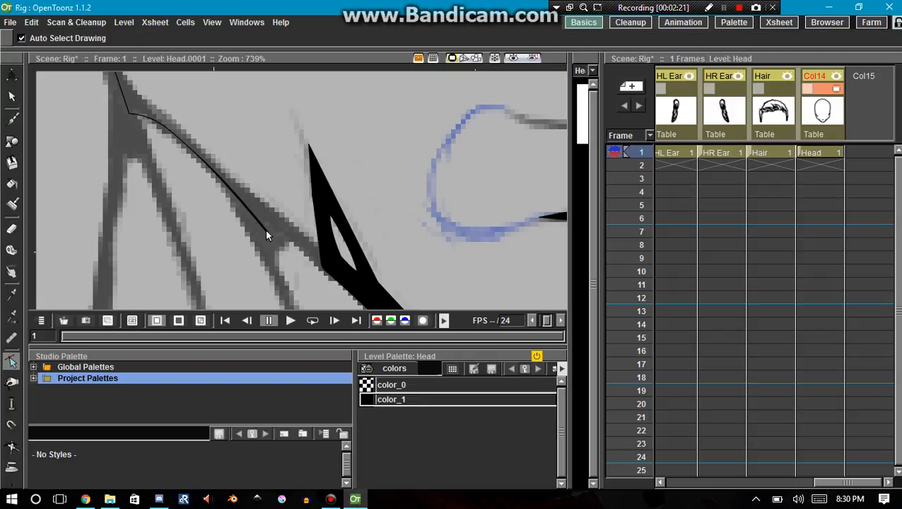
- Extend the left-hand jaw stroke's end to the chin stroke, delete its extra control point, and reposition the remaining points along the sketch
{"action": "left_click", "coordinate": [265, 229]}
{"action": "left_click_drag", "start_coordinate": [267, 233], "coordinate": [323, 265]}
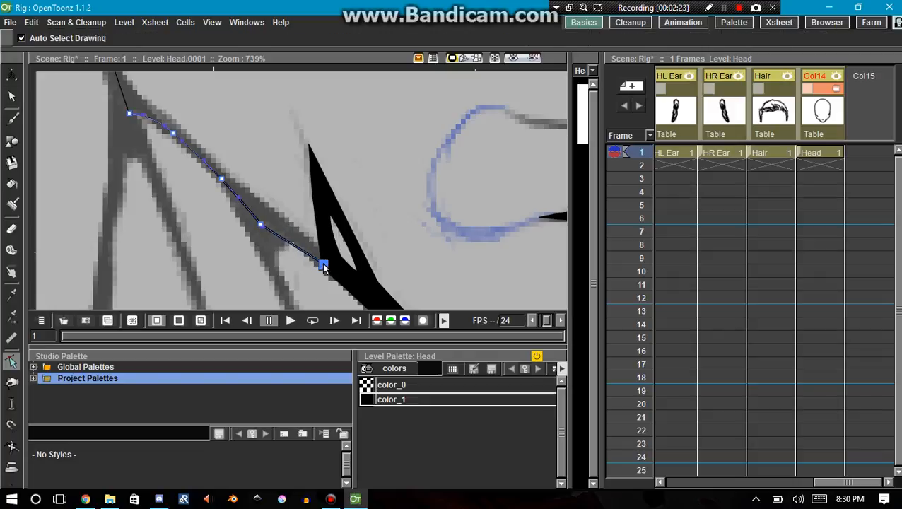
{"action": "left_click", "coordinate": [259, 224]}
{"action": "key", "text": "Delete"}
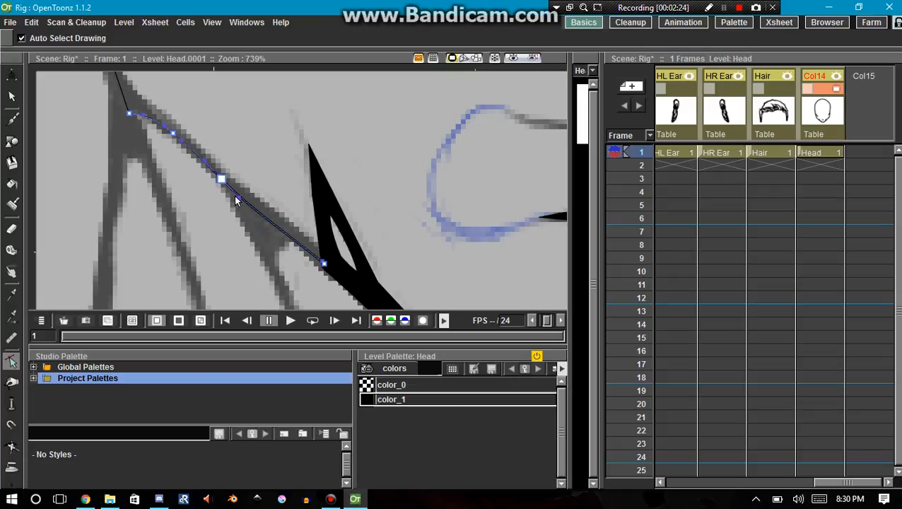
{"action": "left_click_drag", "start_coordinate": [223, 179], "coordinate": [222, 176]}
{"action": "left_click_drag", "start_coordinate": [128, 106], "coordinate": [132, 97]}
- Adjust the end of the upper face stroke at the left-hand jaw corner and thicken it there with the Pump tool
{"action": "key", "text": "space"}
{"action": "left_click_drag", "start_coordinate": [153, 157], "coordinate": [256, 283]}
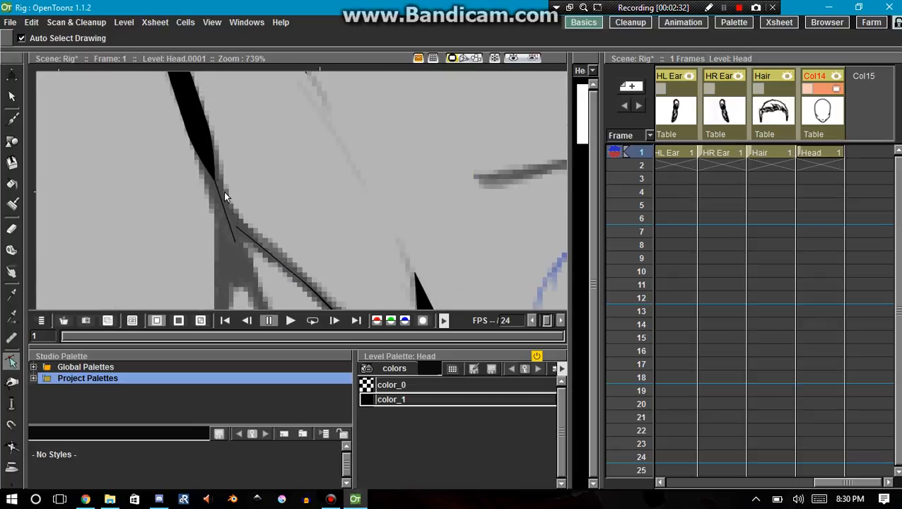
{"action": "left_click", "coordinate": [234, 241]}
{"action": "key", "text": "m"}
{"action": "mouse_move", "coordinate": [217, 189]}
{"action": "left_mouse_down"}
{"action": "mouse_move", "coordinate": [229, 214]}
{"action": "mouse_move", "coordinate": [216, 180]}
{"action": "left_mouse_up"}
{"action": "mouse_move", "coordinate": [215, 186]}
{"action": "left_mouse_down"}
{"action": "mouse_move", "coordinate": [226, 209]}
{"action": "mouse_move", "coordinate": [201, 140]}
{"action": "left_mouse_up"}
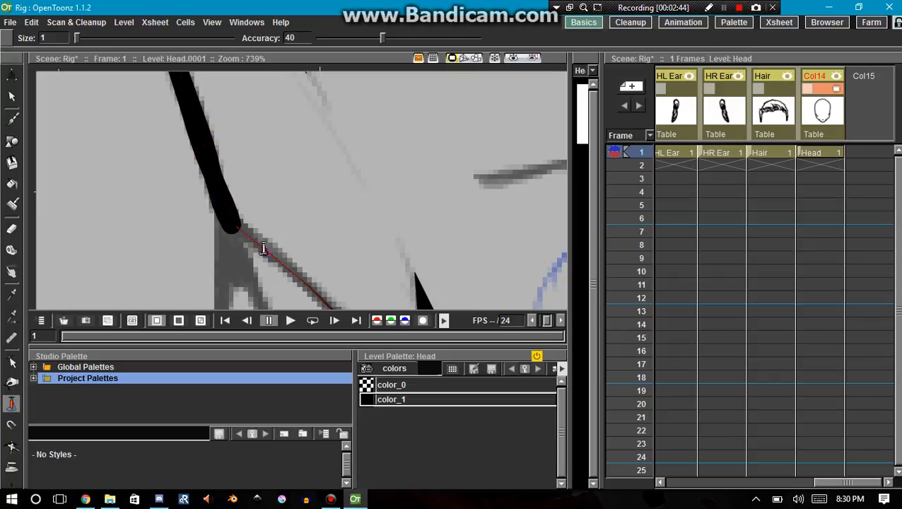
- Thicken the lower jaw stroke with the Pump tool so it matches the width of the upper face stroke
{"action": "key", "text": "space"}
{"action": "mouse_move", "coordinate": [247, 243]}
{"action": "left_mouse_down"}
{"action": "mouse_move", "coordinate": [203, 171]}
{"action": "mouse_move", "coordinate": [207, 154]}
{"action": "mouse_move", "coordinate": [328, 262]}
{"action": "mouse_move", "coordinate": [318, 238]}
{"action": "mouse_move", "coordinate": [268, 194]}
{"action": "left_mouse_up"}
{"action": "mouse_move", "coordinate": [306, 248]}
{"action": "left_mouse_down"}
{"action": "mouse_move", "coordinate": [306, 238]}
{"action": "mouse_move", "coordinate": [320, 251]}
{"action": "mouse_move", "coordinate": [296, 217]}
{"action": "left_mouse_up"}
{"action": "mouse_move", "coordinate": [280, 211]}
{"action": "left_mouse_down"}
{"action": "mouse_move", "coordinate": [366, 271]}
{"action": "mouse_move", "coordinate": [396, 307]}
{"action": "left_mouse_up"}
{"action": "left_click_drag", "start_coordinate": [312, 222], "coordinate": [358, 261]}
{"action": "scroll", "coordinate": [302, 242], "scroll_direction": "up", "scroll_amount": 2}
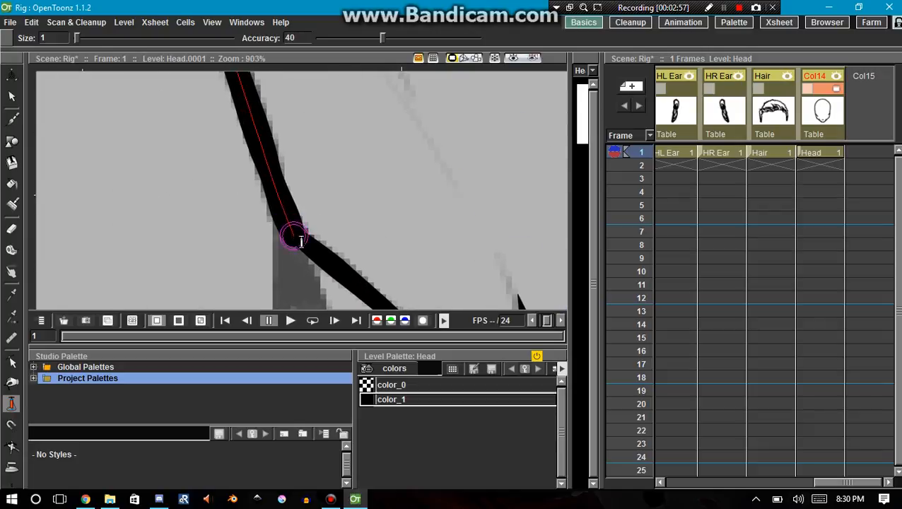
{"action": "scroll", "coordinate": [300, 241], "scroll_direction": "up", "scroll_amount": 1}
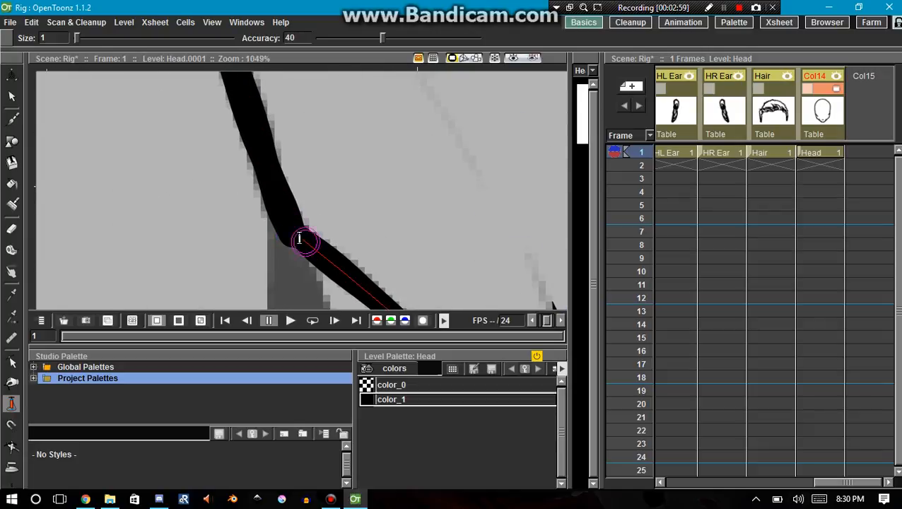
- Move the lower jaw stroke's start point up inside the upper stroke, curve its handle around the corner, and delete an extra control point
{"action": "key", "text": "s"}
{"action": "left_click", "coordinate": [298, 237]}
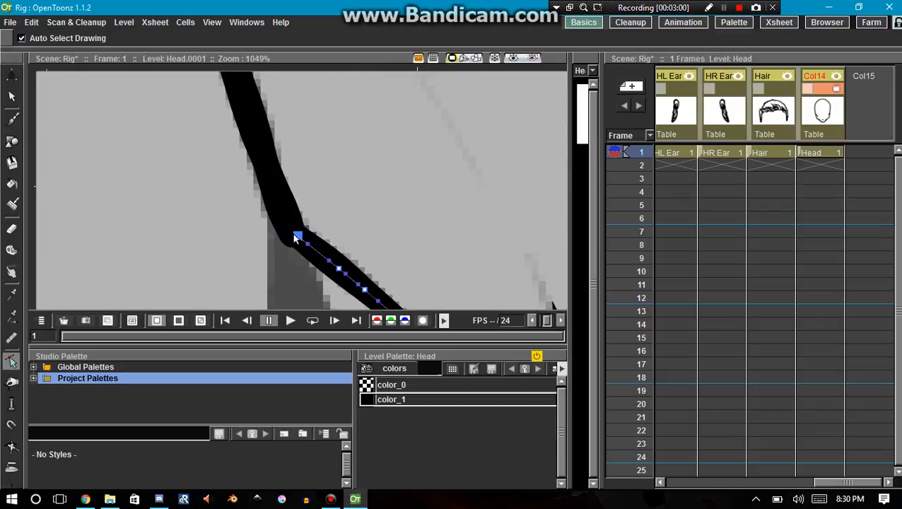
{"action": "mouse_move", "coordinate": [289, 232]}
{"action": "left_mouse_down"}
{"action": "mouse_move", "coordinate": [278, 211]}
{"action": "mouse_move", "coordinate": [287, 243]}
{"action": "left_mouse_up"}
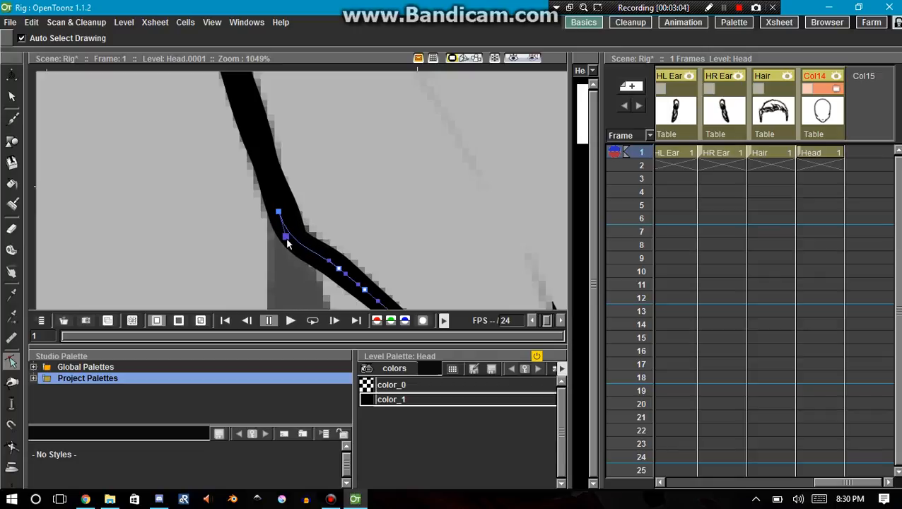
{"action": "left_click", "coordinate": [338, 269]}
{"action": "key", "text": "space"}
{"action": "left_click_drag", "start_coordinate": [351, 284], "coordinate": [281, 208]}
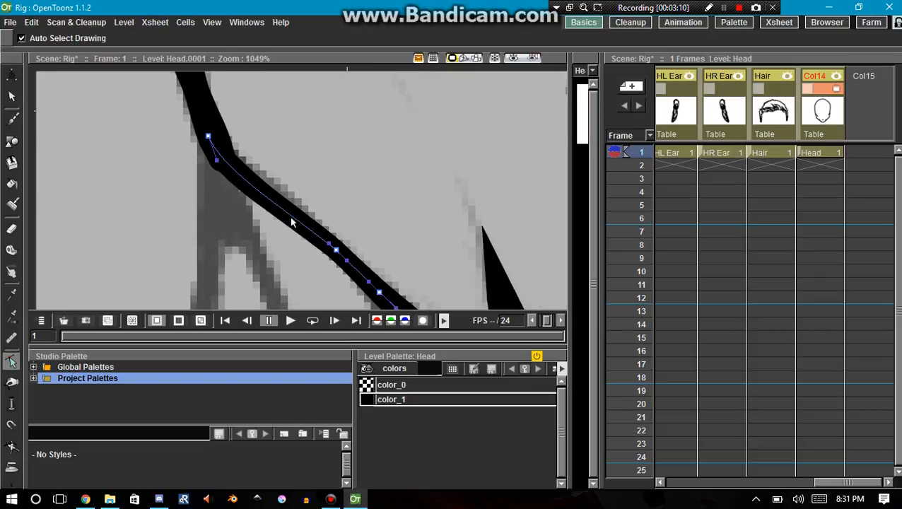
{"action": "key", "text": "Delete"}
- Pull the upper face stroke's end point back into the jaw corner and delete the control point just above it
{"action": "left_click_drag", "start_coordinate": [208, 135], "coordinate": [207, 128]}
{"action": "left_click", "coordinate": [217, 166]}
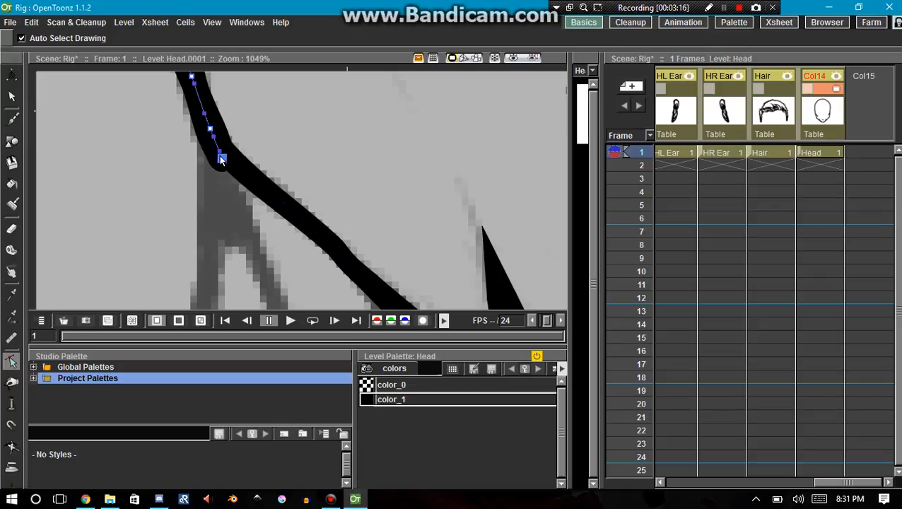
{"action": "left_click_drag", "start_coordinate": [221, 160], "coordinate": [219, 145]}
{"action": "right_click", "coordinate": [210, 134]}
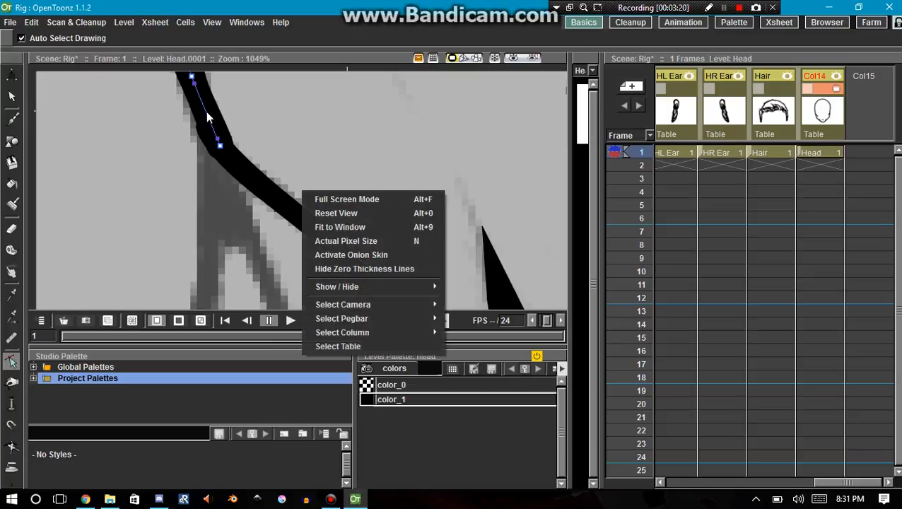
{"action": "left_click", "coordinate": [194, 110]}
- Slim the upper face stroke near the jaw corner with the Pump tool and adjust the handle of its end point
{"action": "key", "text": "p"}
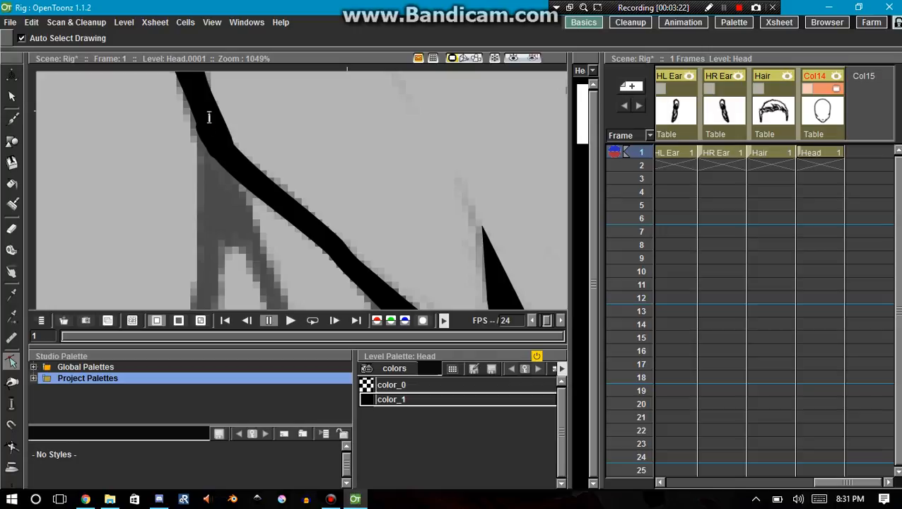
{"action": "mouse_move", "coordinate": [210, 124]}
{"action": "left_mouse_down"}
{"action": "mouse_move", "coordinate": [207, 113]}
{"action": "mouse_move", "coordinate": [206, 129]}
{"action": "left_mouse_up"}
{"action": "key", "text": "c"}
{"action": "left_click", "coordinate": [213, 130]}
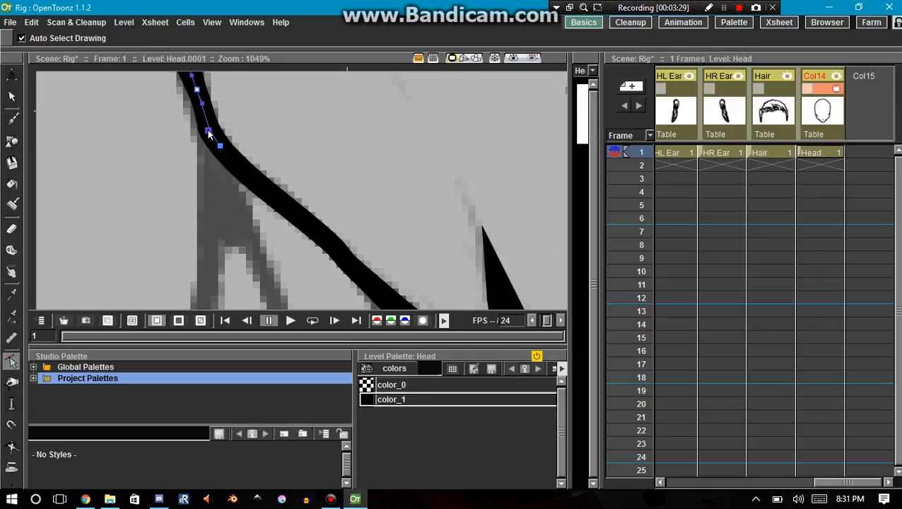
- Show the Icarusv column's drawing in the viewer again and check the jaw outline against the neck and shoulder lines
{"action": "scroll", "coordinate": [214, 137], "scroll_direction": "down", "scroll_amount": 5}
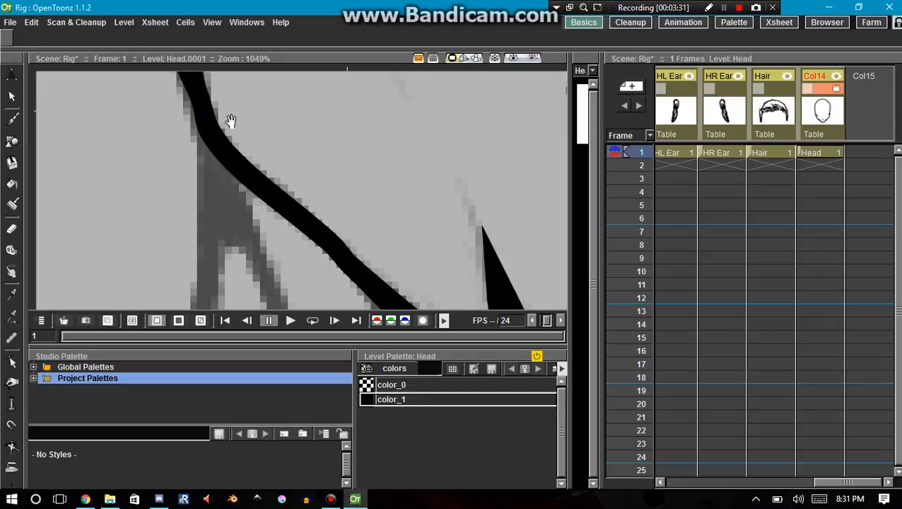
{"action": "scroll", "coordinate": [256, 252], "scroll_direction": "down", "scroll_amount": 6}
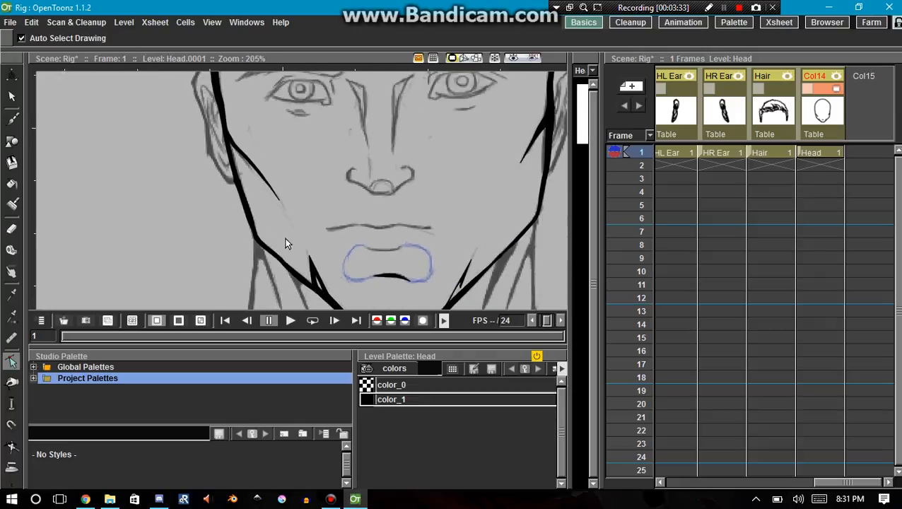
{"action": "scroll", "coordinate": [259, 239], "scroll_direction": "down", "scroll_amount": 2}
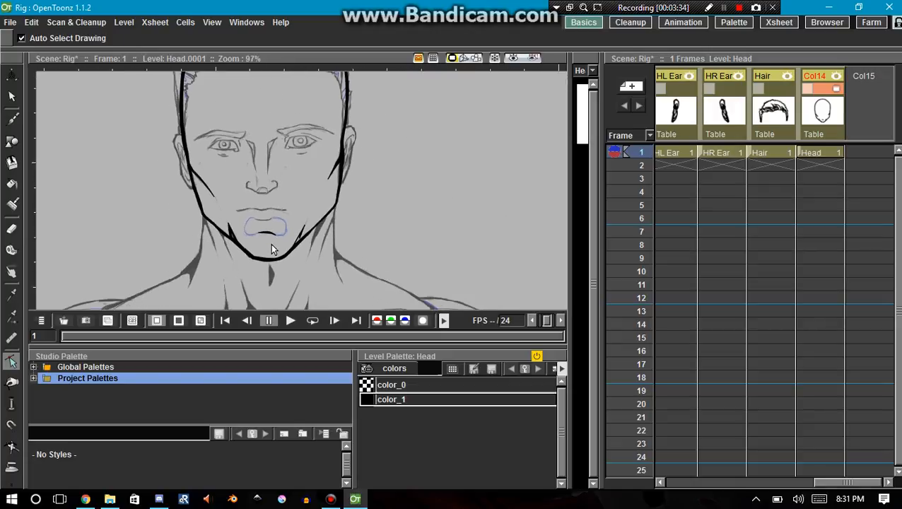
{"action": "key", "text": "space"}
{"action": "mouse_move", "coordinate": [267, 233]}
{"action": "left_mouse_down"}
{"action": "mouse_move", "coordinate": [268, 287]}
{"action": "mouse_move", "coordinate": [265, 213]}
{"action": "left_mouse_up"}
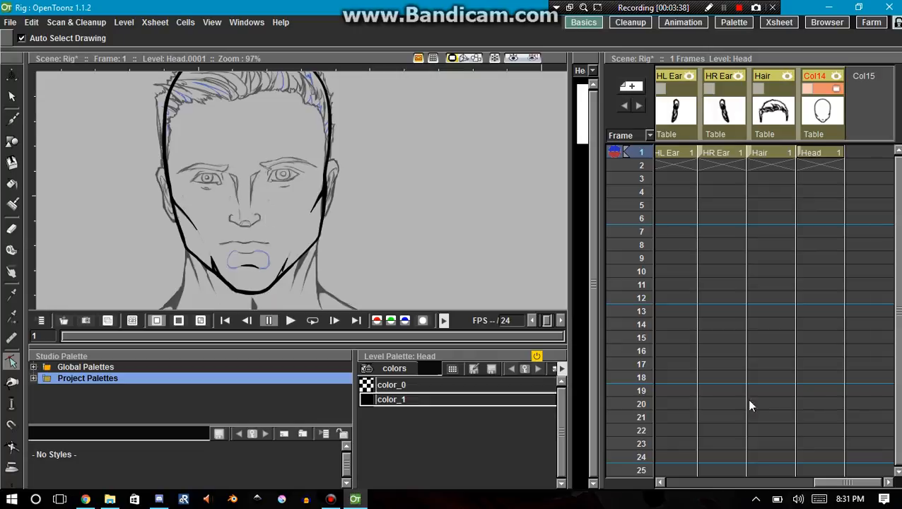
{"action": "left_click_drag", "start_coordinate": [820, 484], "coordinate": [672, 483]}
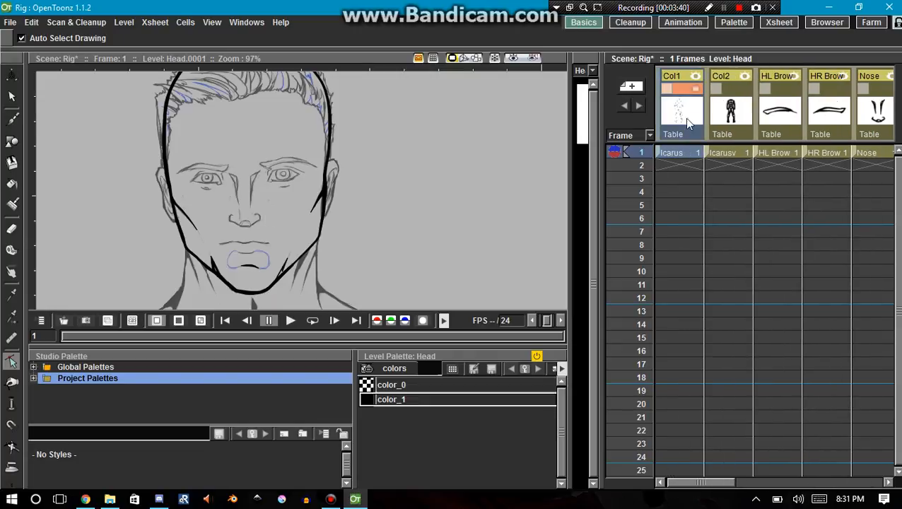
{"action": "left_click", "coordinate": [743, 104]}
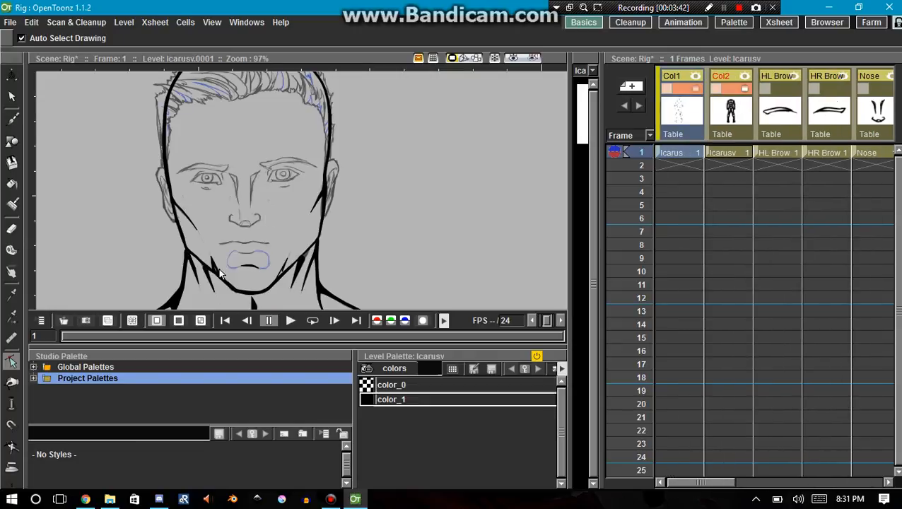
{"action": "scroll", "coordinate": [219, 273], "scroll_direction": "up", "scroll_amount": 5}
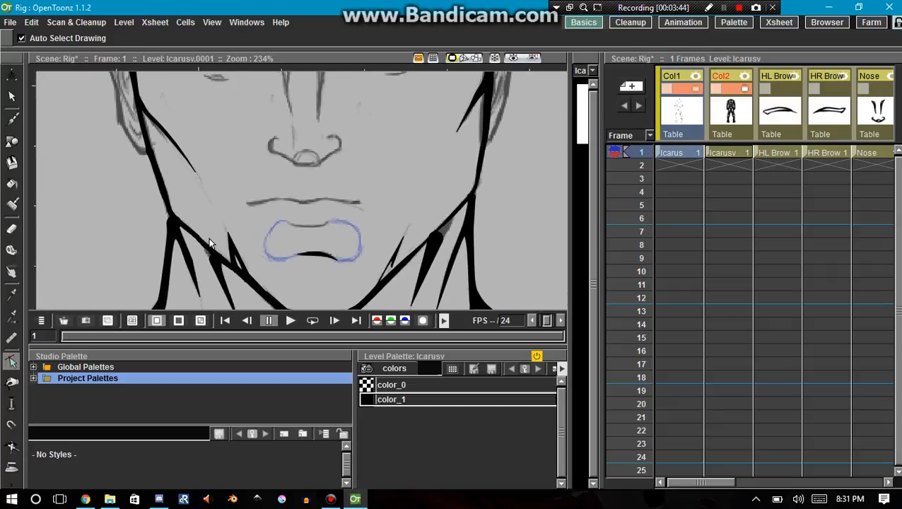
{"action": "scroll", "coordinate": [271, 247], "scroll_direction": "down", "scroll_amount": 5}
{"action": "key", "text": "space"}
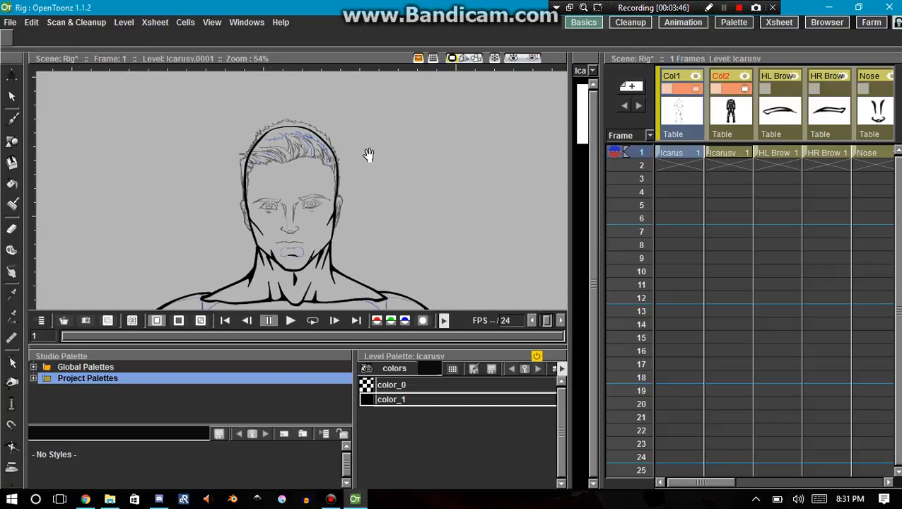
{"action": "left_click_drag", "start_coordinate": [356, 277], "coordinate": [379, 184]}
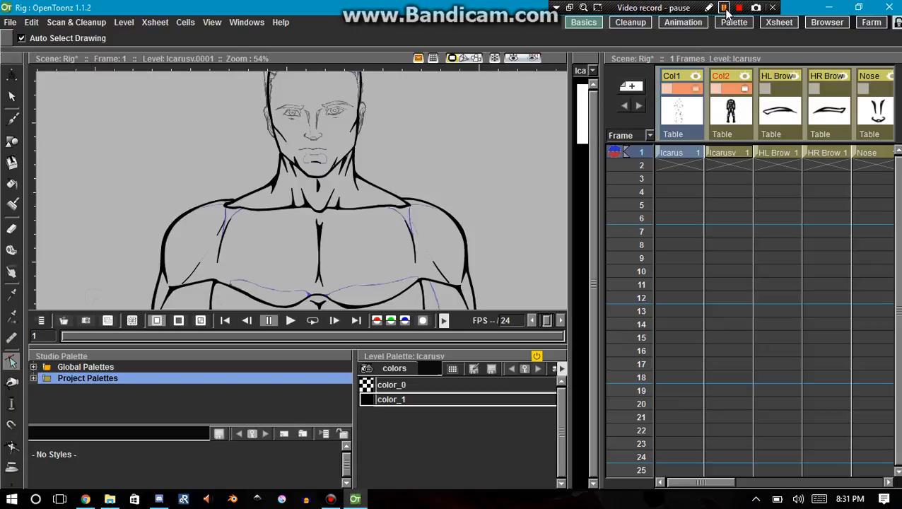
- Show the HR EyeL and HR EyeR columns' drawings in the viewer, leaving the HL eye columns hidden
{"action": "left_click", "coordinate": [724, 8]}
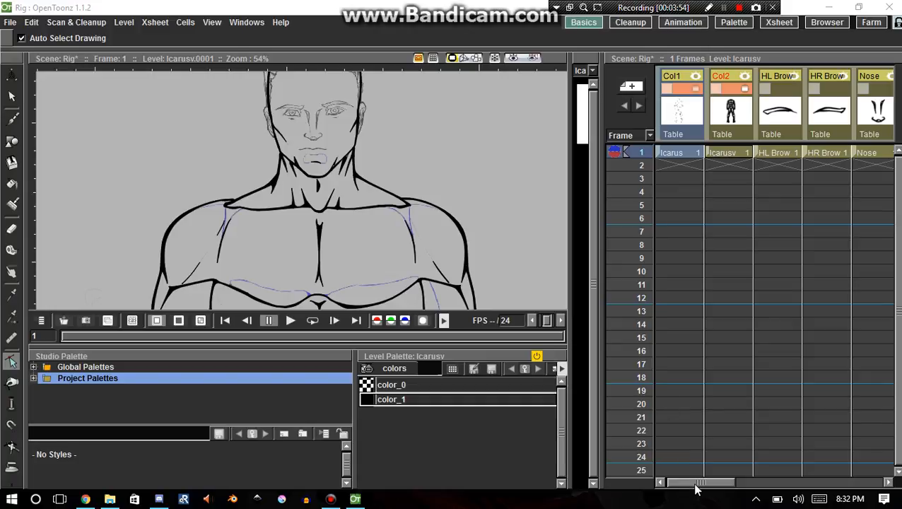
{"action": "left_click", "coordinate": [697, 487]}
{"action": "left_click_drag", "start_coordinate": [707, 485], "coordinate": [773, 484]}
{"action": "left_click", "coordinate": [755, 88]}
{"action": "left_click_drag", "start_coordinate": [755, 89], "coordinate": [721, 107]}
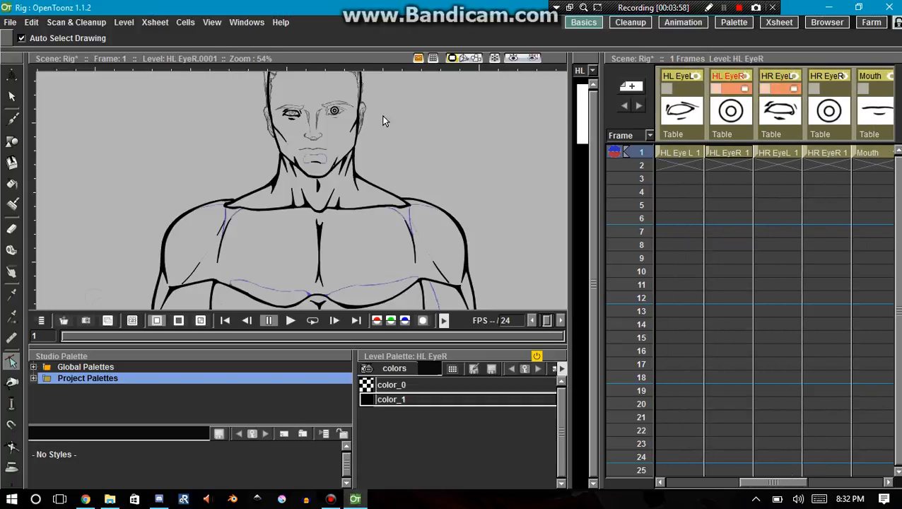
{"action": "left_click", "coordinate": [829, 92]}
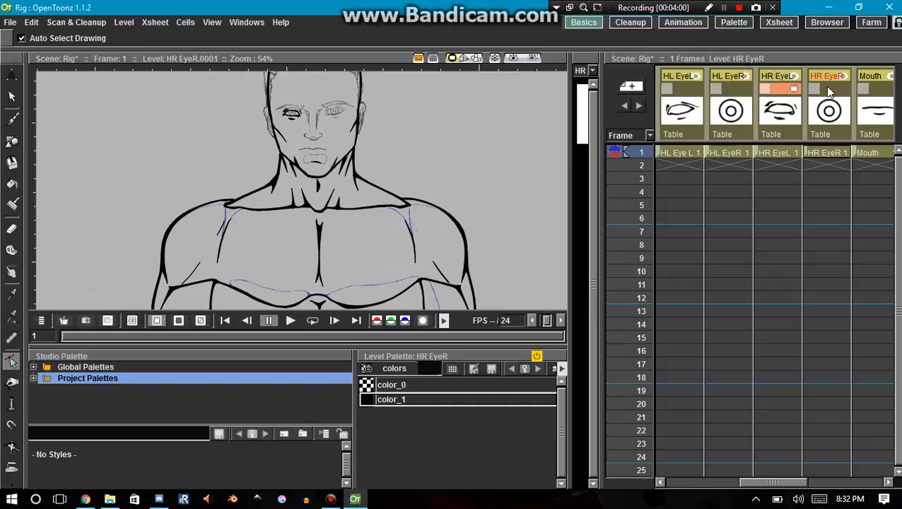
{"action": "scroll", "coordinate": [305, 131], "scroll_direction": "up", "scroll_amount": 8}
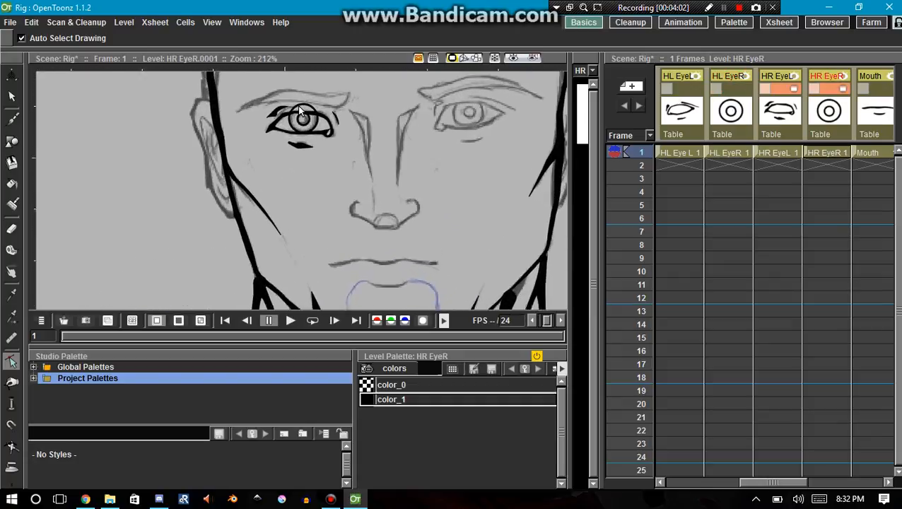
- Try to outline the sketched shadow wedge under the jaw, beside the filled neck line, with Brush strokes on the Icarusv level
{"action": "scroll", "coordinate": [308, 138], "scroll_direction": "up", "scroll_amount": 1}
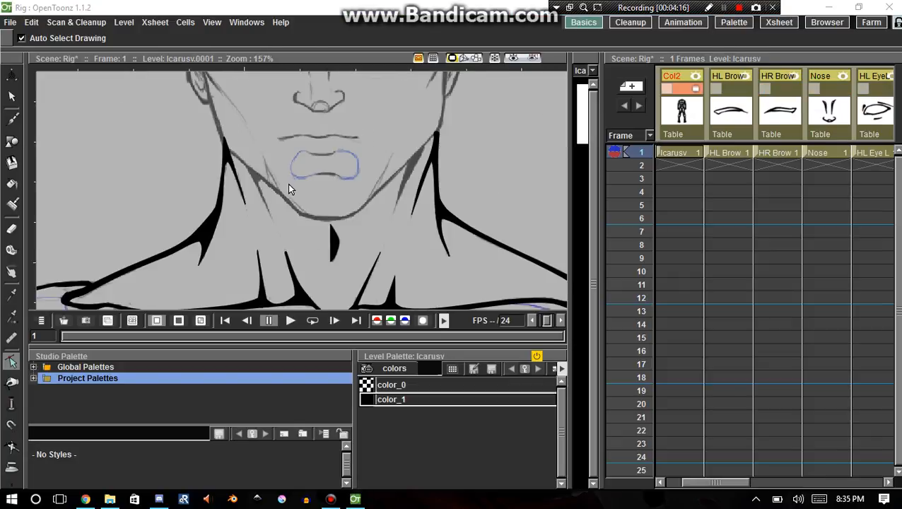
{"action": "scroll", "coordinate": [239, 180], "scroll_direction": "up", "scroll_amount": 4}
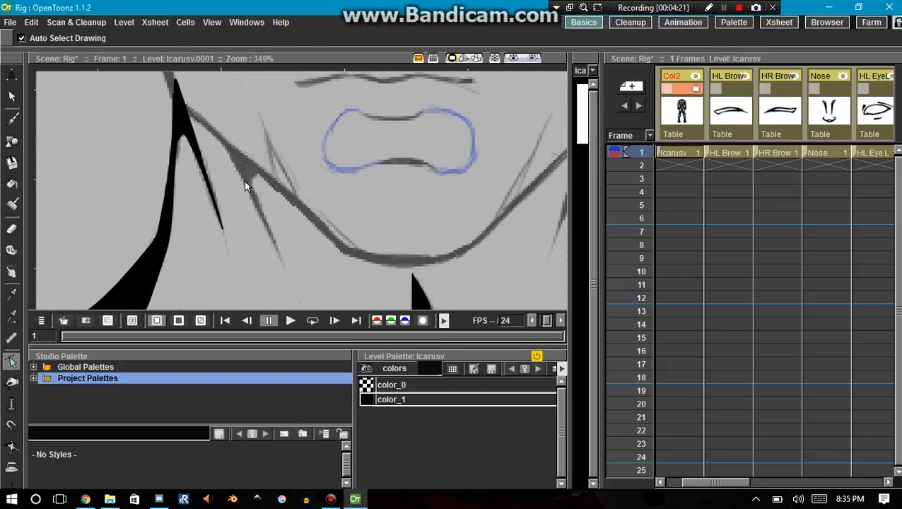
{"action": "key", "text": "b"}
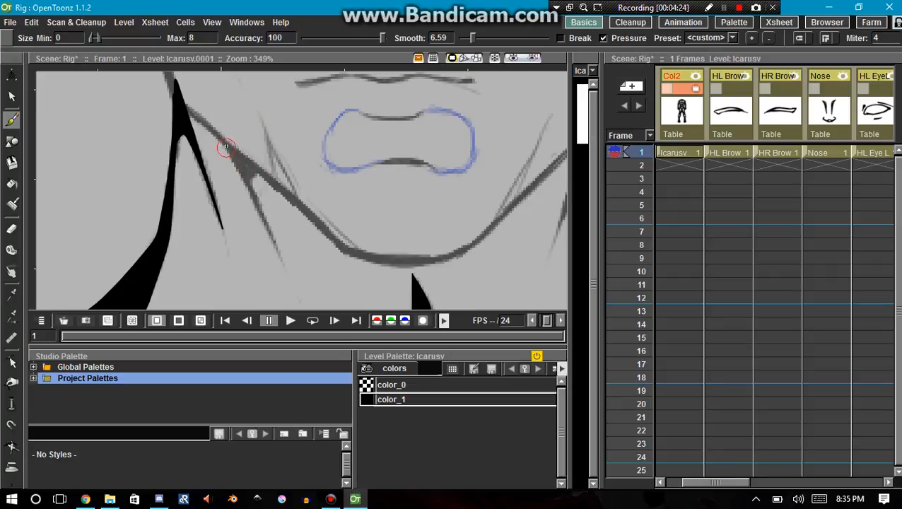
{"action": "left_click_drag", "start_coordinate": [222, 142], "coordinate": [276, 263]}
{"action": "key", "text": "ctrl+z"}
{"action": "left_click_drag", "start_coordinate": [222, 142], "coordinate": [277, 256]}
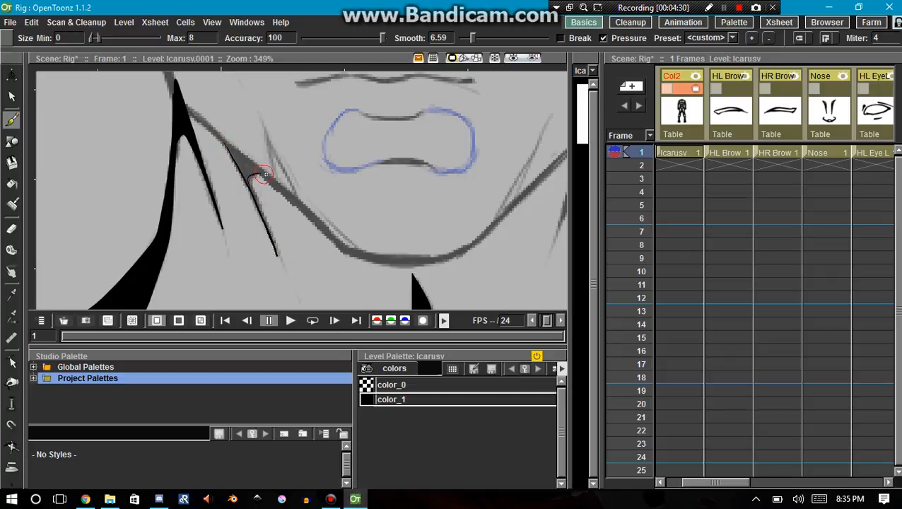
{"action": "mouse_move", "coordinate": [257, 166]}
{"action": "left_mouse_down"}
{"action": "mouse_move", "coordinate": [218, 137]}
{"action": "mouse_move", "coordinate": [268, 243]}
{"action": "left_mouse_up"}
{"action": "scroll", "coordinate": [239, 188], "scroll_direction": "up", "scroll_amount": 5}
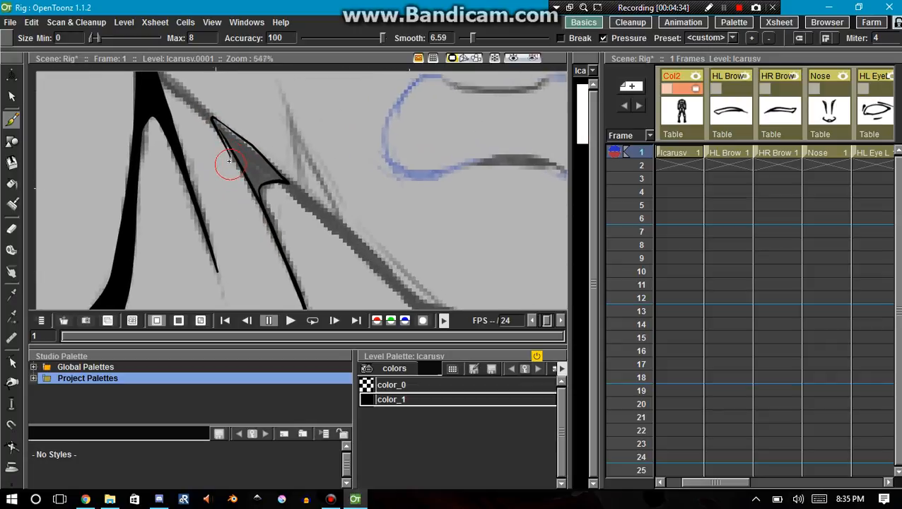
{"action": "key", "text": "c"}
{"action": "scroll", "coordinate": [231, 169], "scroll_direction": "down", "scroll_amount": 2}
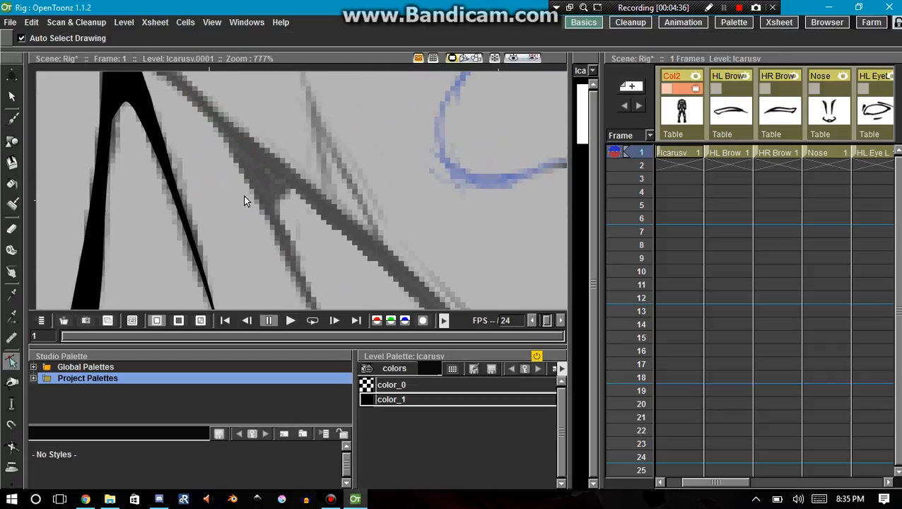
- Trace the shadow wedge under the jaw with the Brush, following its outer edge and the curved inner edge down the neck
{"action": "key", "text": "b"}
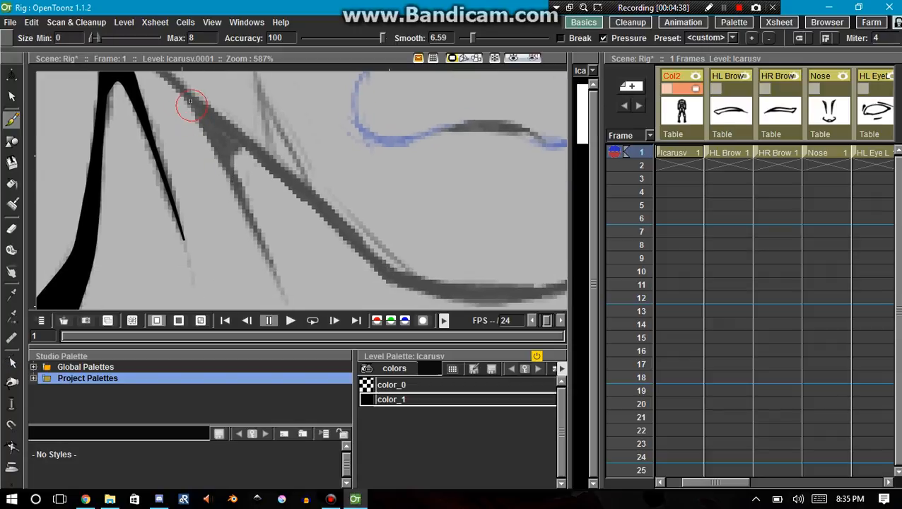
{"action": "left_click_drag", "start_coordinate": [177, 86], "coordinate": [208, 134]}
{"action": "mouse_move", "coordinate": [231, 181]}
{"action": "left_mouse_down"}
{"action": "mouse_move", "coordinate": [275, 293]}
{"action": "mouse_move", "coordinate": [234, 175]}
{"action": "mouse_move", "coordinate": [235, 153]}
{"action": "mouse_move", "coordinate": [274, 152]}
{"action": "mouse_move", "coordinate": [161, 77]}
{"action": "left_mouse_up"}
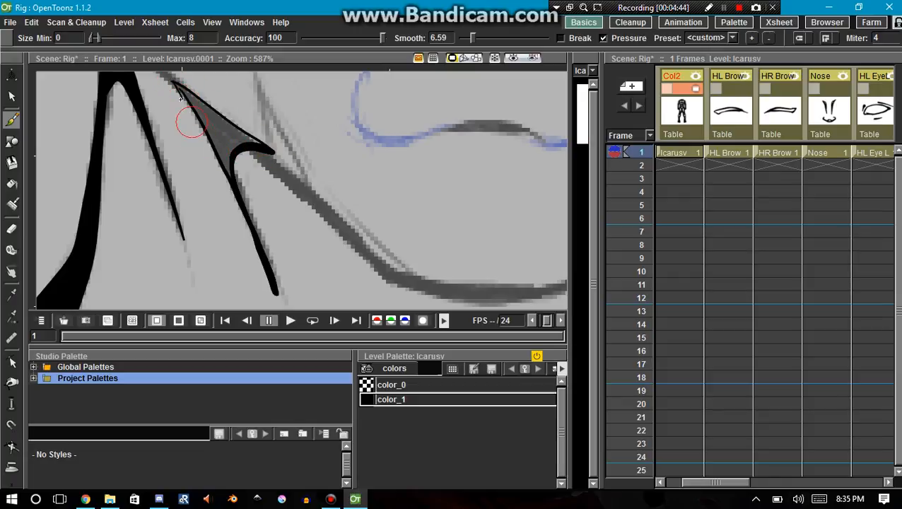
- Adjust the control point at the upper tip of the neck wedge so that its outline strokes meet
{"action": "scroll", "coordinate": [182, 106], "scroll_direction": "up", "scroll_amount": 4}
{"action": "key", "text": "space"}
{"action": "left_click_drag", "start_coordinate": [205, 145], "coordinate": [259, 274]}
{"action": "key", "text": "s"}
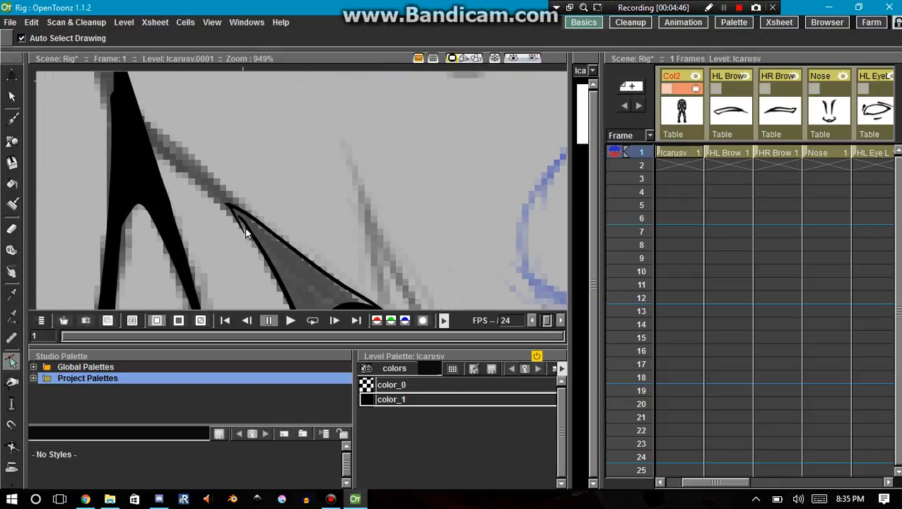
{"action": "left_click", "coordinate": [239, 226]}
{"action": "scroll", "coordinate": [238, 230], "scroll_direction": "up", "scroll_amount": 2}
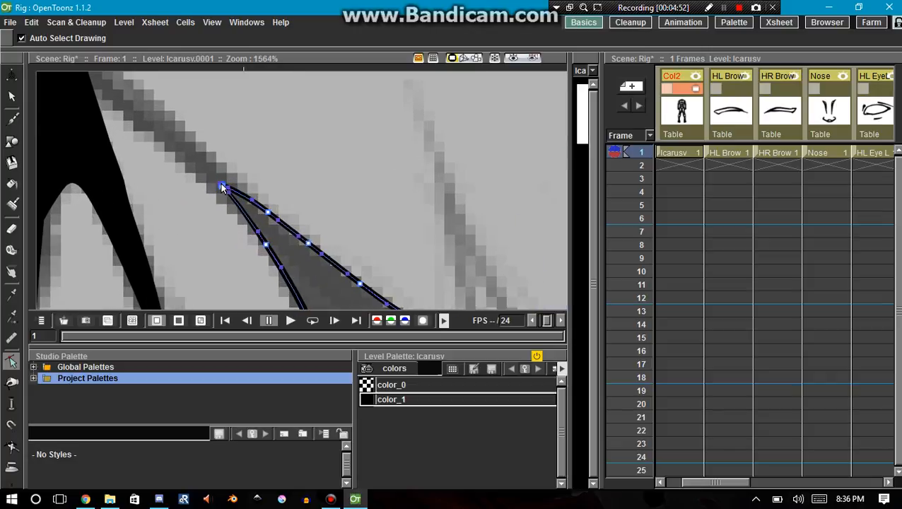
{"action": "mouse_move", "coordinate": [220, 185]}
{"action": "left_mouse_down"}
{"action": "mouse_move", "coordinate": [220, 176]}
{"action": "mouse_move", "coordinate": [223, 189]}
{"action": "left_mouse_up"}
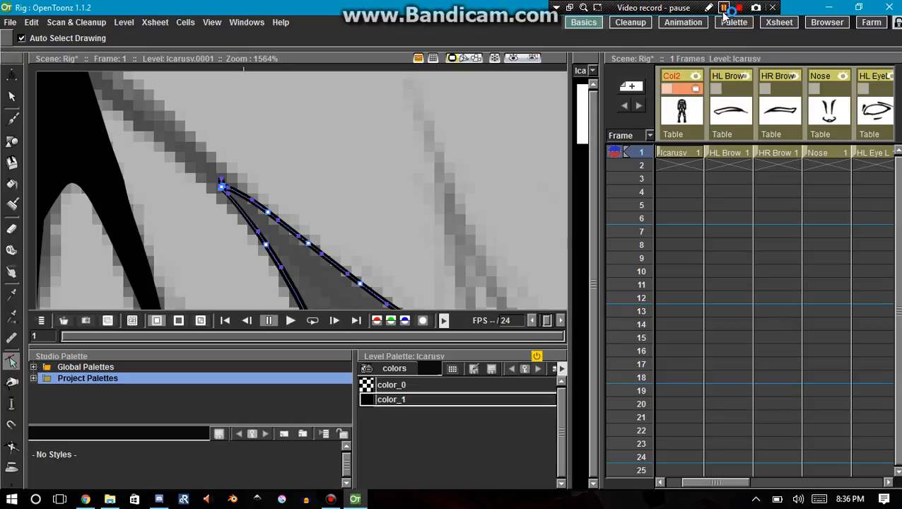
{"action": "scroll", "coordinate": [367, 180], "scroll_direction": "down", "scroll_amount": 8}
{"action": "left_click", "coordinate": [323, 219]}
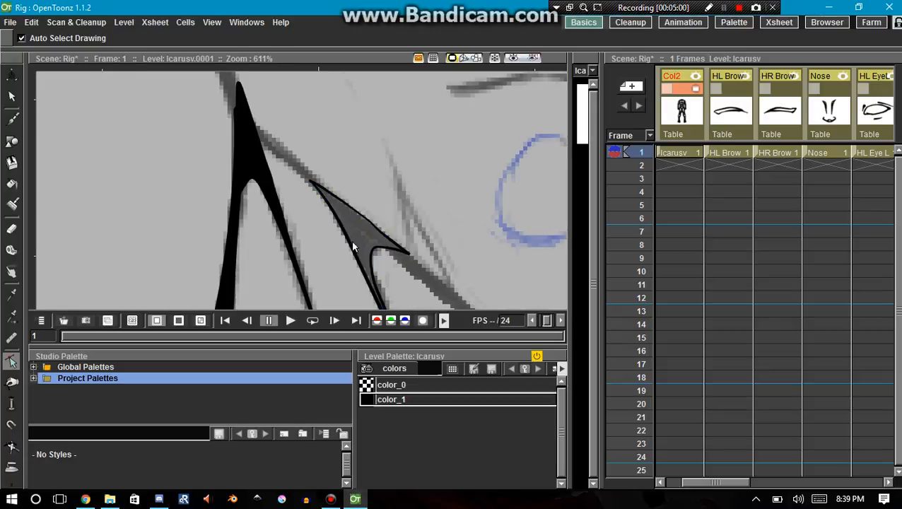
- Fill the outlined neck wedge with color_1
{"action": "key", "text": "space"}
{"action": "mouse_move", "coordinate": [330, 254]}
{"action": "left_mouse_down"}
{"action": "mouse_move", "coordinate": [300, 183]}
{"action": "mouse_move", "coordinate": [263, 133]}
{"action": "mouse_move", "coordinate": [282, 169]}
{"action": "left_mouse_up"}
{"action": "key", "text": "f"}
{"action": "left_click", "coordinate": [322, 141]}
{"action": "scroll", "coordinate": [369, 245], "scroll_direction": "down", "scroll_amount": 4}
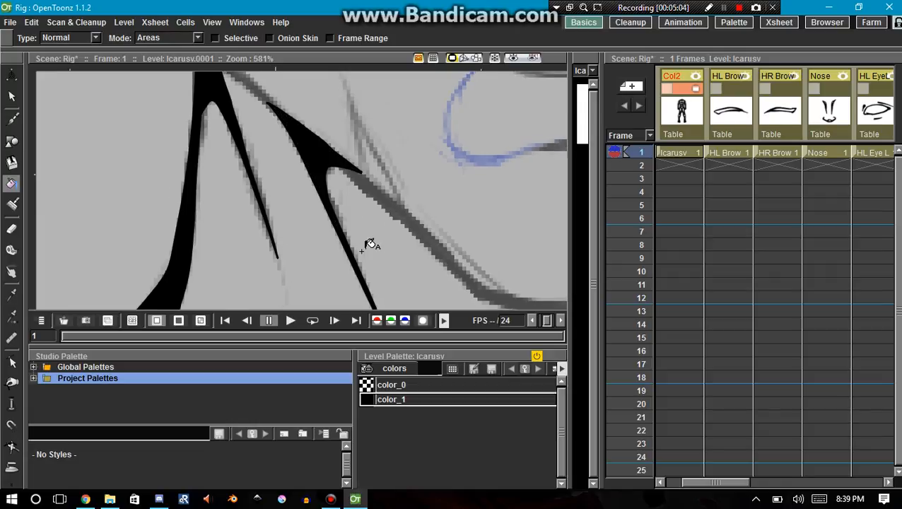
- Outline the matching shadow wedge on the opposite side of the neck with the Brush and select its strokes for control point editing
{"action": "key", "text": "space"}
{"action": "left_click_drag", "start_coordinate": [393, 261], "coordinate": [215, 189]}
{"action": "left_click_drag", "start_coordinate": [373, 220], "coordinate": [308, 302]}
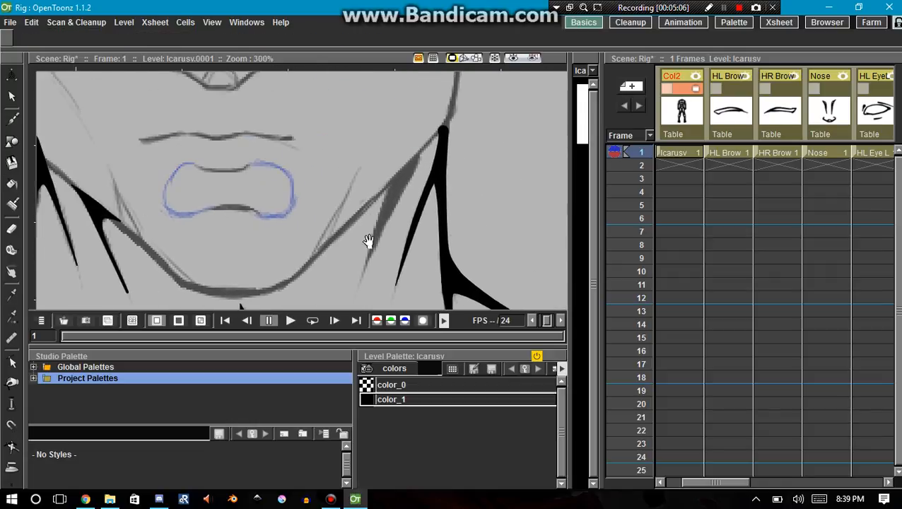
{"action": "key", "text": "b"}
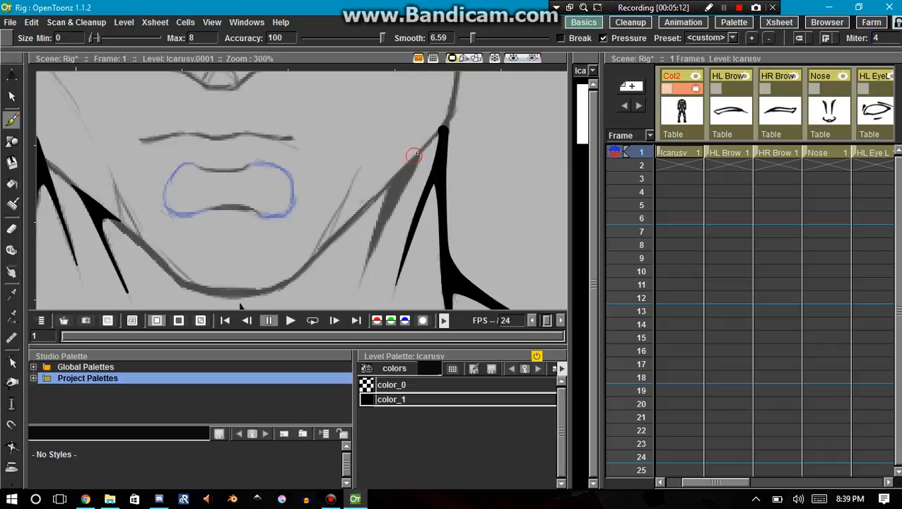
{"action": "left_click_drag", "start_coordinate": [387, 183], "coordinate": [360, 283]}
{"action": "left_click_drag", "start_coordinate": [393, 207], "coordinate": [419, 154]}
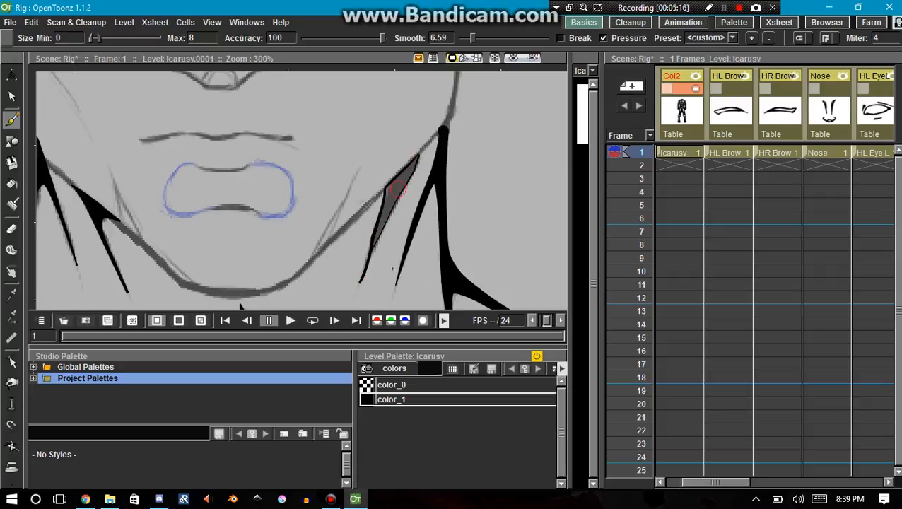
{"action": "scroll", "coordinate": [387, 198], "scroll_direction": "up", "scroll_amount": 1}
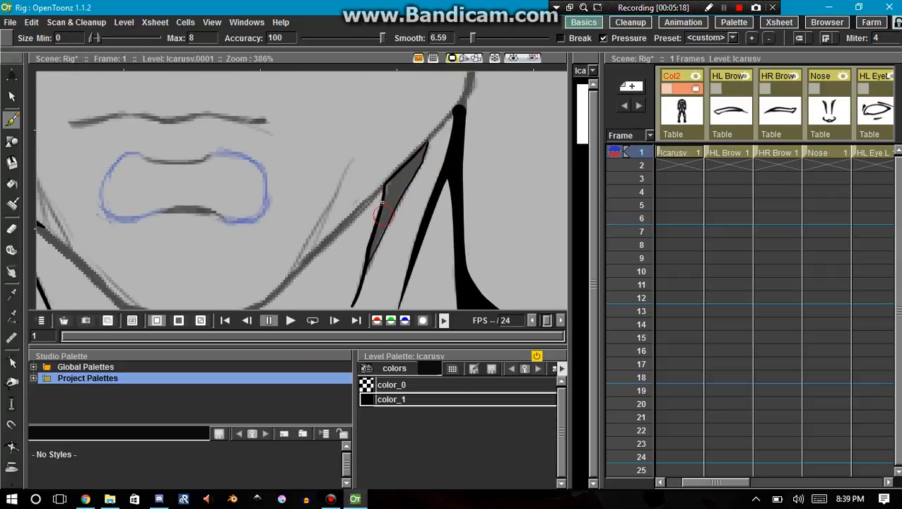
{"action": "key", "text": "s"}
{"action": "left_click", "coordinate": [369, 247]}
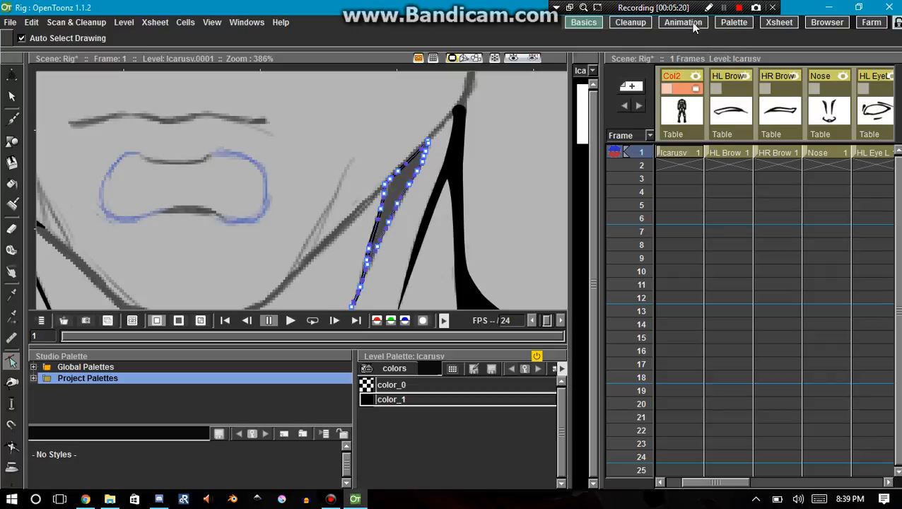
{"action": "left_click", "coordinate": [724, 7]}
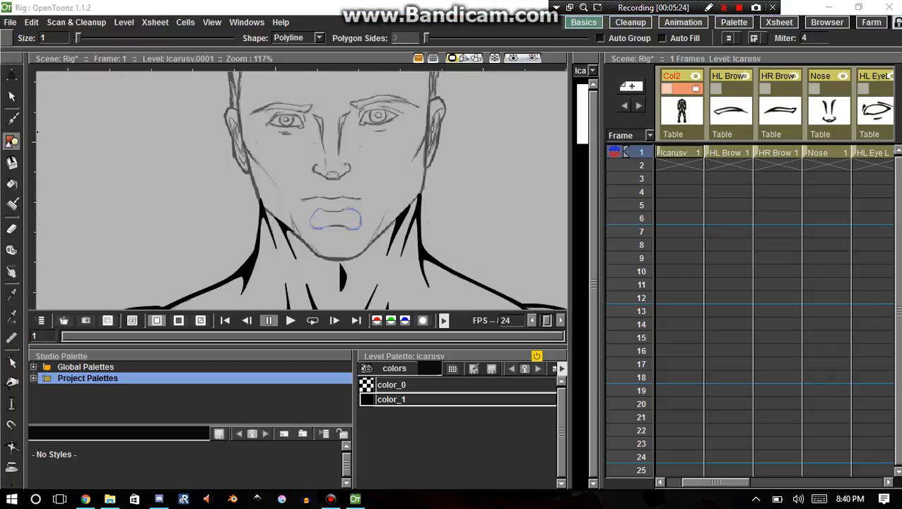
- Try a polyline with a thickness of 6.36 across the area between nose and mouth, and undo it
{"action": "scroll", "coordinate": [414, 215], "scroll_direction": "up", "scroll_amount": 4}
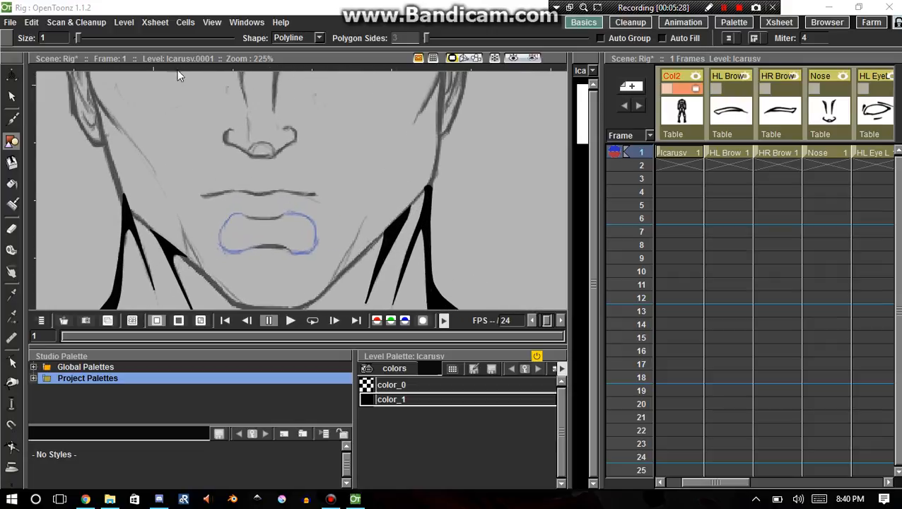
{"action": "left_click_drag", "start_coordinate": [79, 39], "coordinate": [86, 38]}
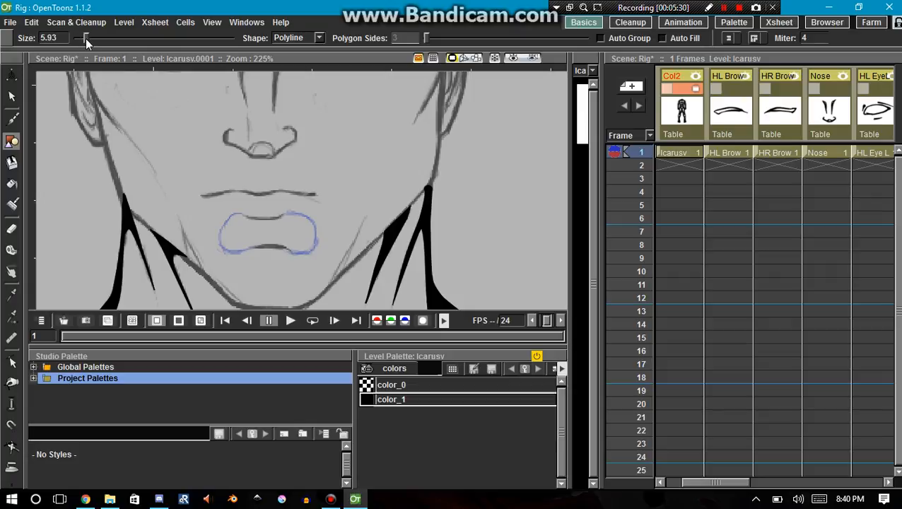
{"action": "left_click", "coordinate": [203, 135]}
{"action": "left_click", "coordinate": [277, 179]}
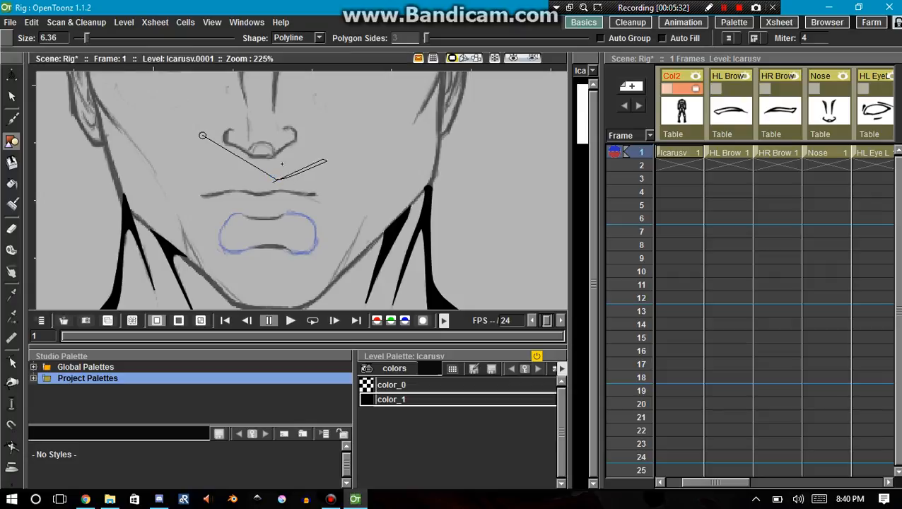
{"action": "left_click", "coordinate": [338, 161]}
{"action": "double_click", "coordinate": [293, 145]}
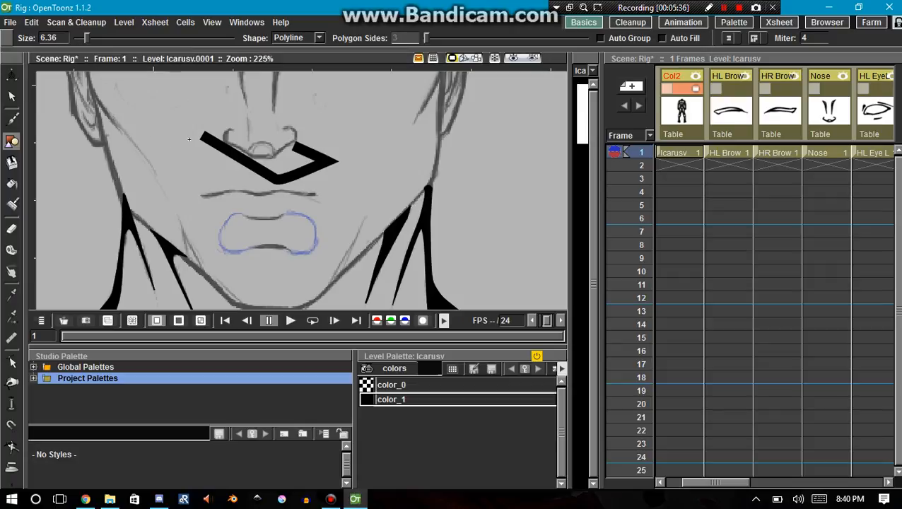
{"action": "key", "text": "ctrl+z"}
- Reduce the polyline thickness to 3.81, test it with a short line above the mouth, and undo the test line
{"action": "left_click", "coordinate": [80, 37]}
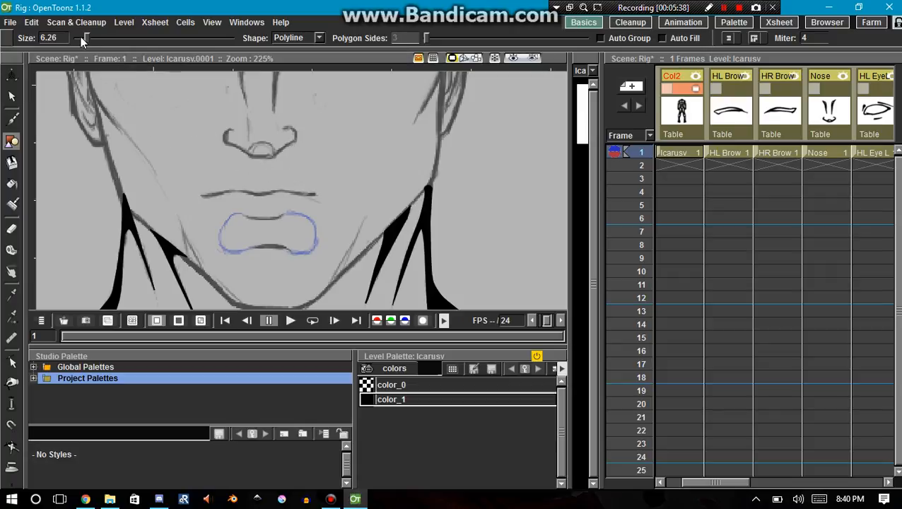
{"action": "left_click_drag", "start_coordinate": [87, 37], "coordinate": [80, 38]}
{"action": "left_click", "coordinate": [346, 186]}
{"action": "left_click", "coordinate": [285, 177]}
{"action": "double_click", "coordinate": [277, 168]}
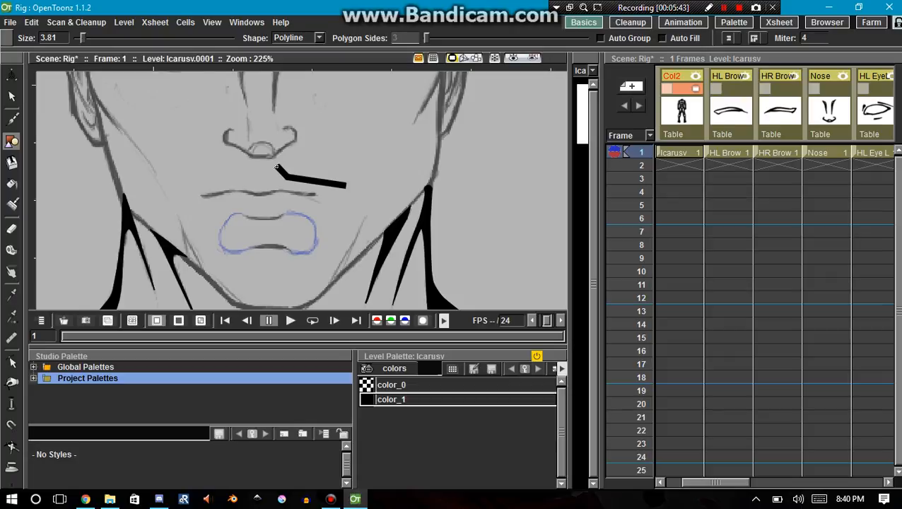
{"action": "key", "text": "ctrl+z"}
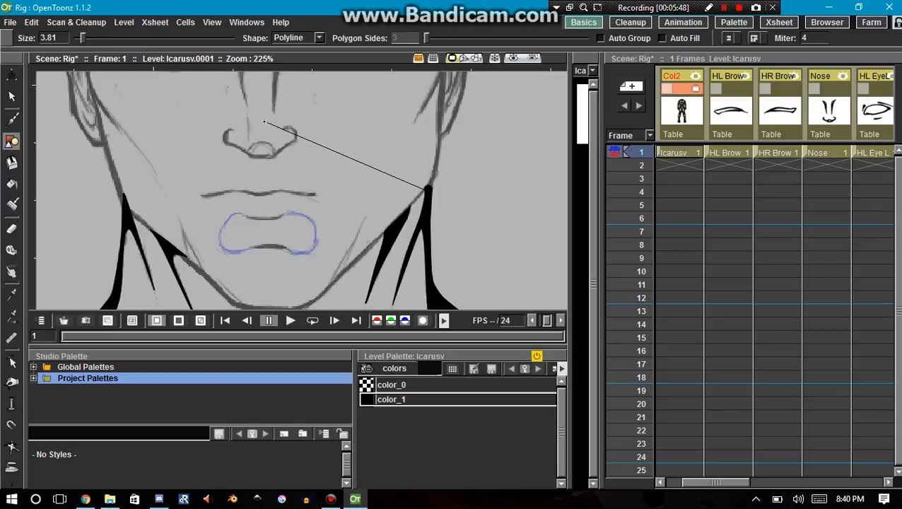
- Draw a curved polyline from the neck line's tip at one jaw corner, arching over the nose, to the opposite neck line's tip
{"action": "left_click_drag", "start_coordinate": [267, 123], "coordinate": [107, 122]}
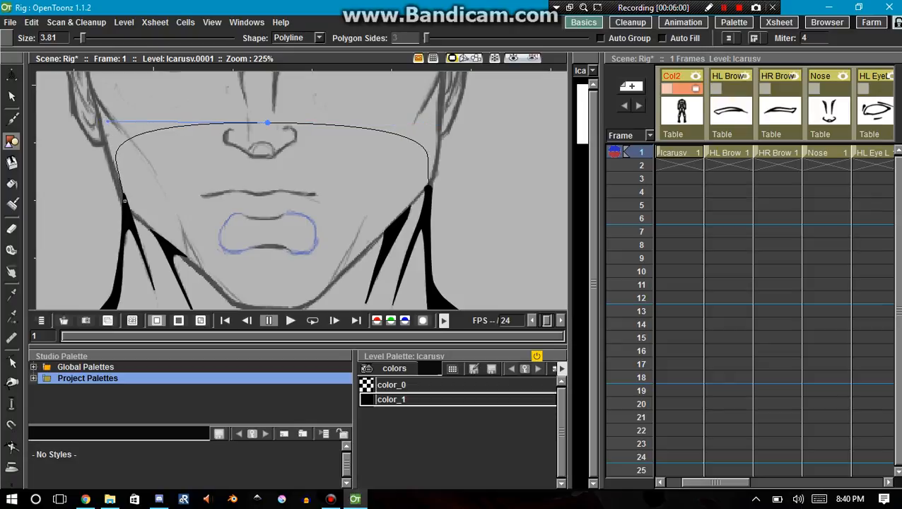
{"action": "double_click", "coordinate": [123, 201]}
{"action": "key", "text": "c"}
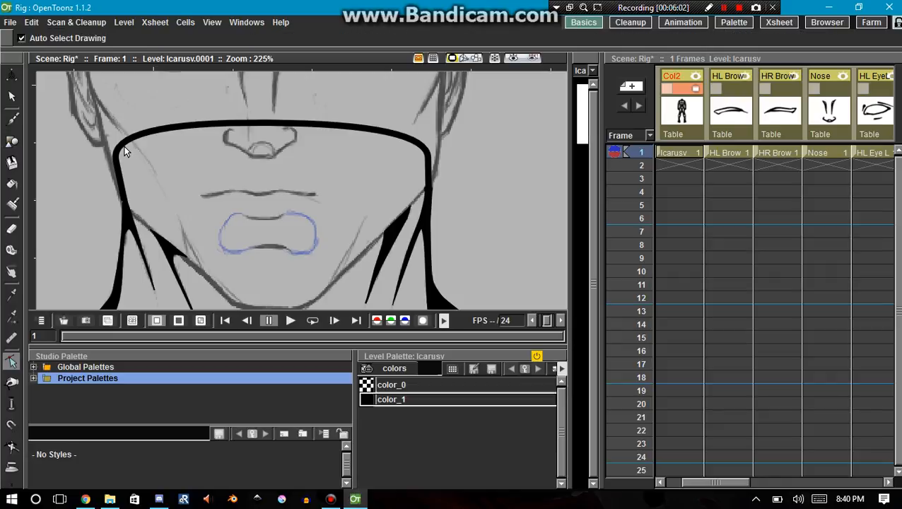
- Move the arched stroke's end point onto the neck line's tip and shorten the middle point's handle on that side
{"action": "left_click", "coordinate": [124, 200]}
{"action": "scroll", "coordinate": [122, 205], "scroll_direction": "up", "scroll_amount": 3}
{"action": "scroll", "coordinate": [125, 204], "scroll_direction": "up", "scroll_amount": 2}
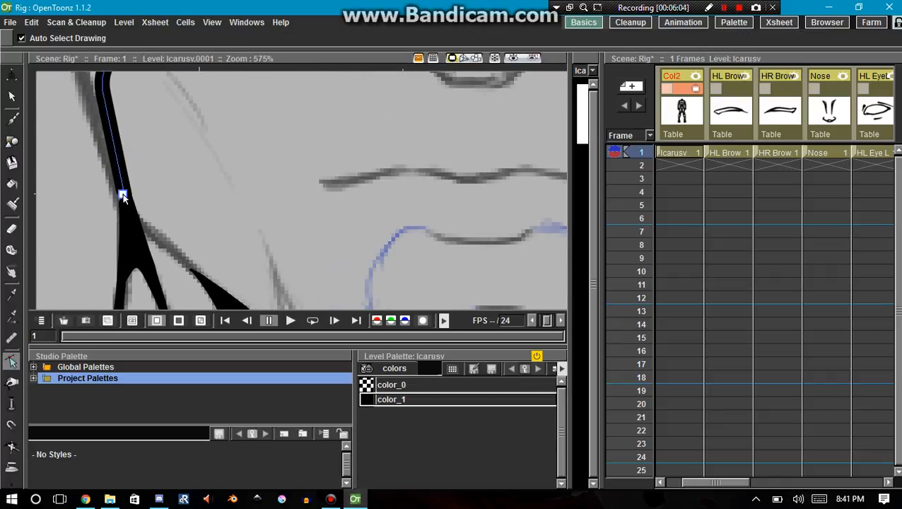
{"action": "left_click", "coordinate": [124, 196]}
{"action": "left_click_drag", "start_coordinate": [123, 195], "coordinate": [124, 199]}
{"action": "scroll", "coordinate": [246, 173], "scroll_direction": "down", "scroll_amount": 6}
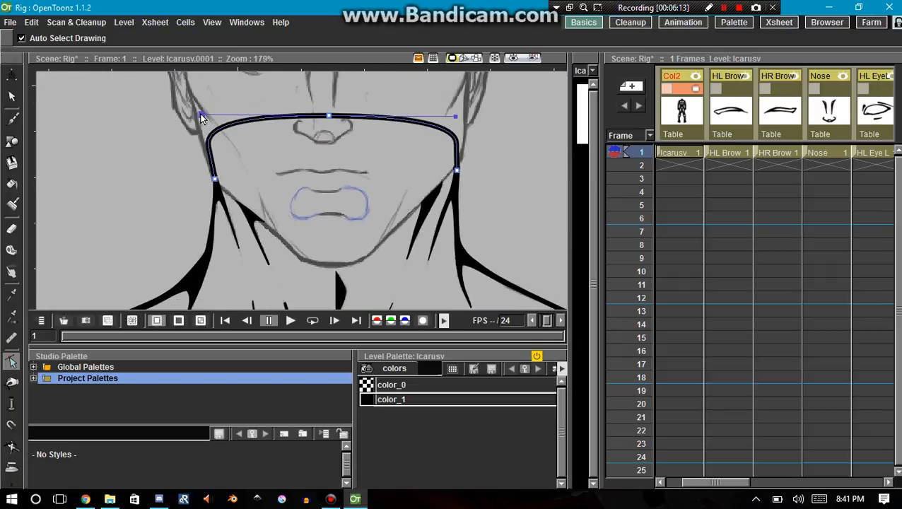
{"action": "left_click_drag", "start_coordinate": [200, 113], "coordinate": [211, 114]}
{"action": "left_click", "coordinate": [270, 179]}
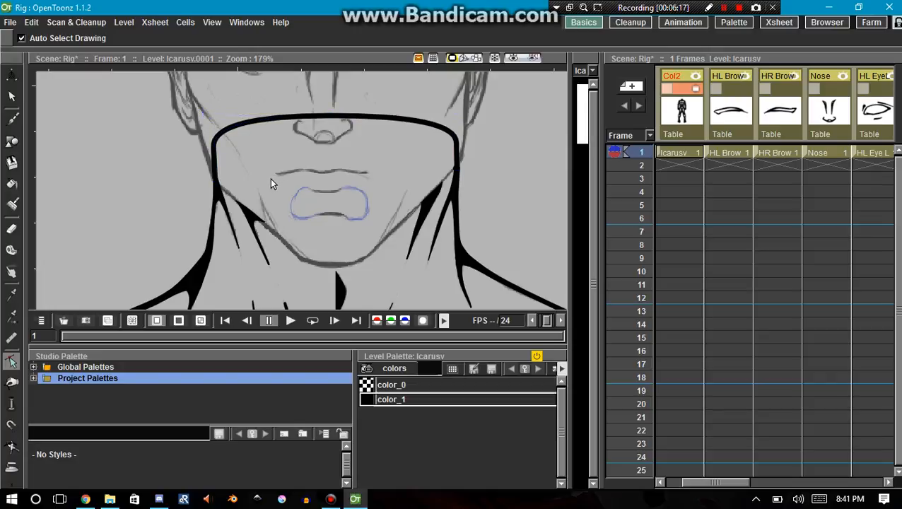
- Show the Head column's drawing in the viewer and check the head outline against the arched neck stroke
{"action": "scroll", "coordinate": [280, 202], "scroll_direction": "down", "scroll_amount": 3}
{"action": "scroll", "coordinate": [306, 215], "scroll_direction": "down", "scroll_amount": 3}
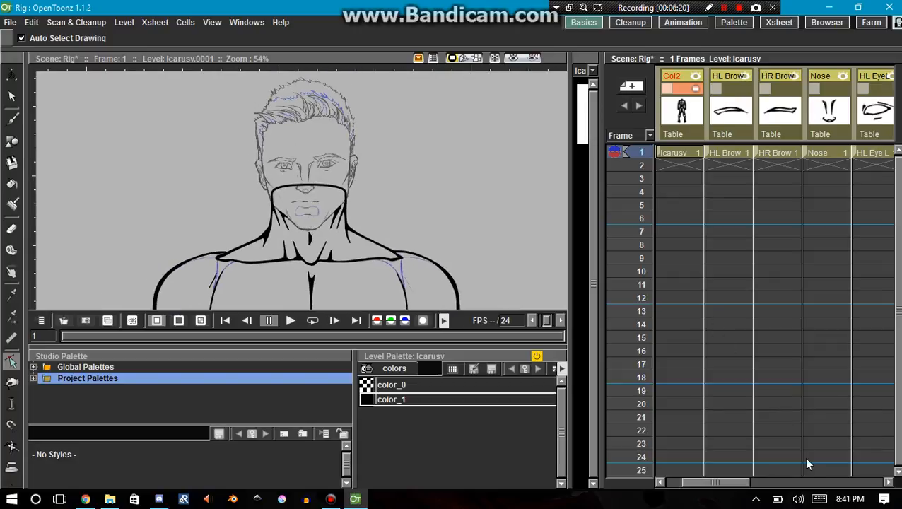
{"action": "left_click_drag", "start_coordinate": [720, 486], "coordinate": [852, 486]}
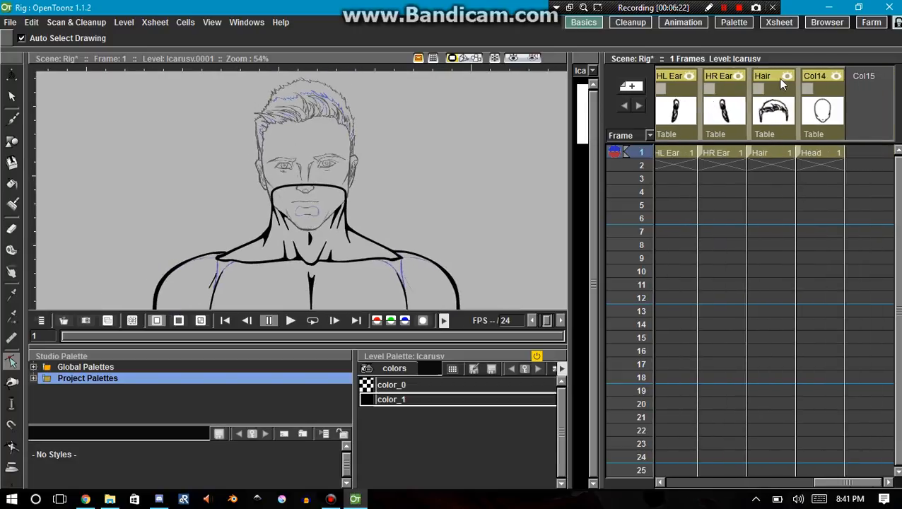
{"action": "left_click", "coordinate": [829, 95]}
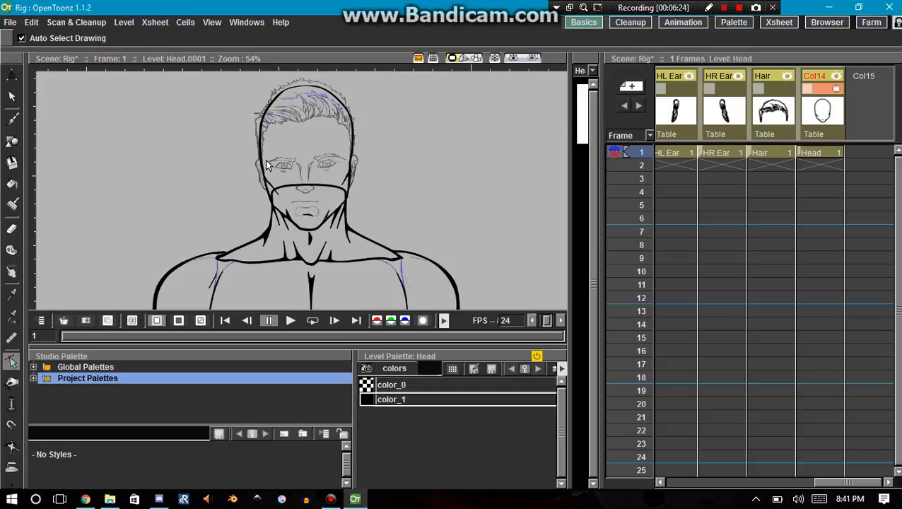
{"action": "scroll", "coordinate": [267, 165], "scroll_direction": "up", "scroll_amount": 2}
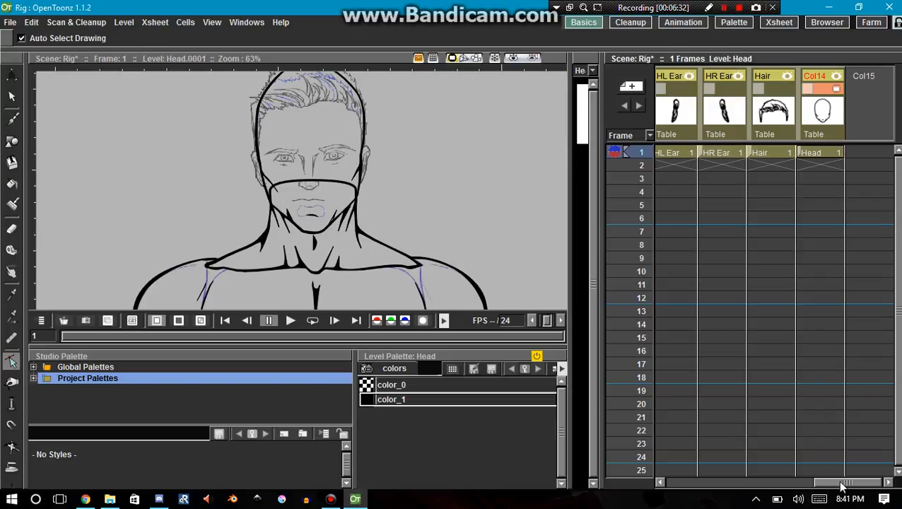
- Move the Head column so it sits directly between the Icarusv body column and the HL Brow column
{"action": "left_click_drag", "start_coordinate": [841, 485], "coordinate": [724, 456]}
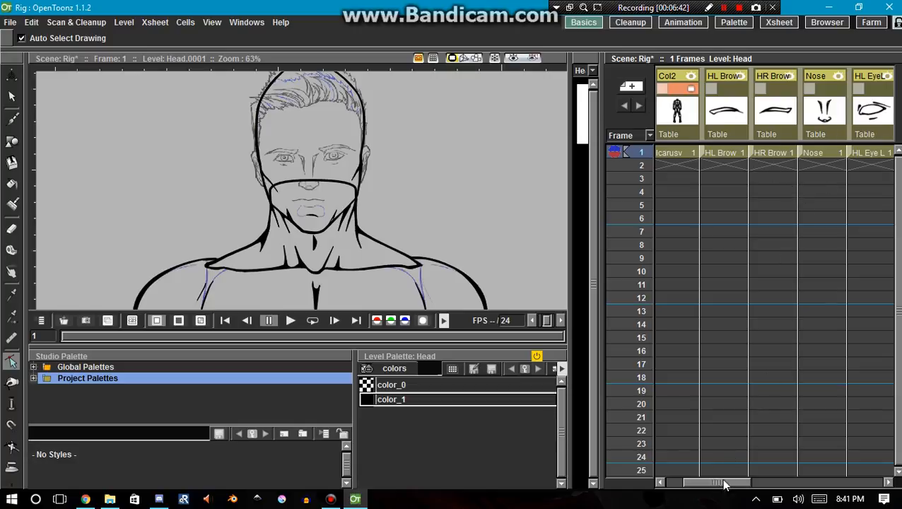
{"action": "left_click_drag", "start_coordinate": [724, 484], "coordinate": [864, 439]}
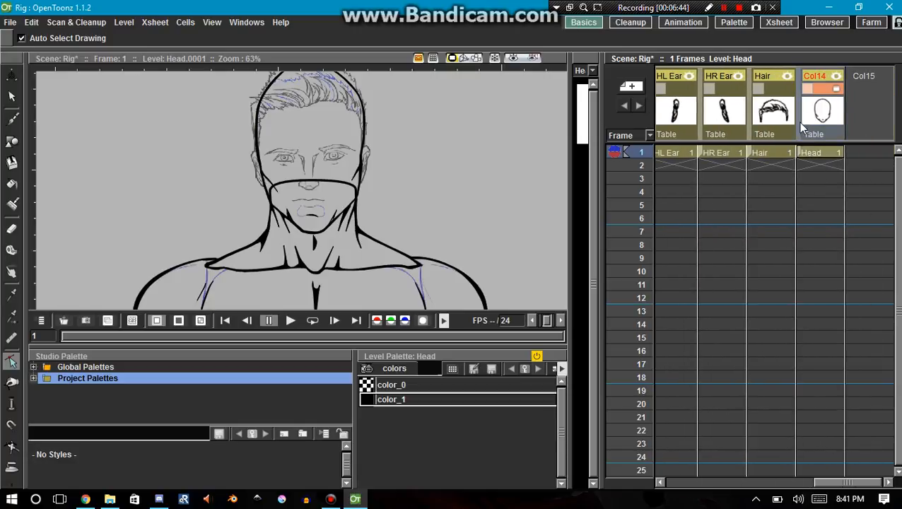
{"action": "left_click_drag", "start_coordinate": [797, 121], "coordinate": [519, 158]}
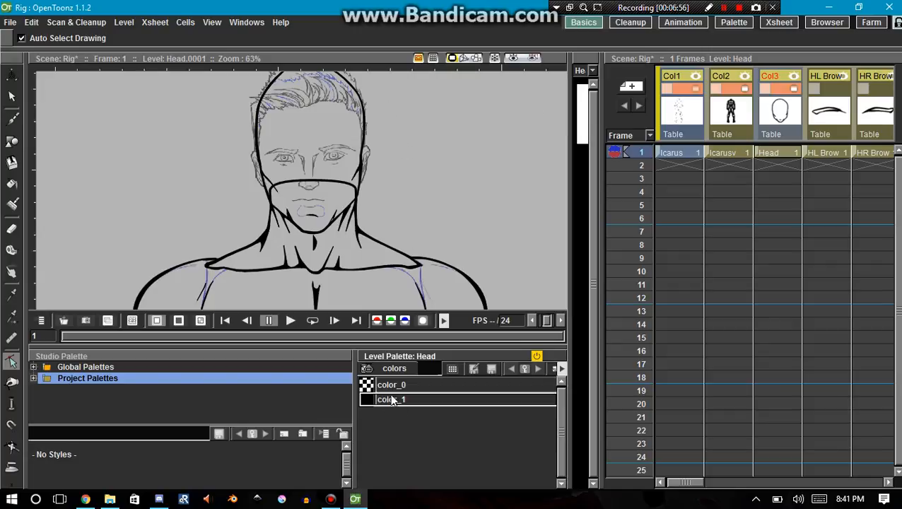
- Add a new brown style to the Head level palette with H 39, S 72 and V 50
{"action": "right_click", "coordinate": [378, 422]}
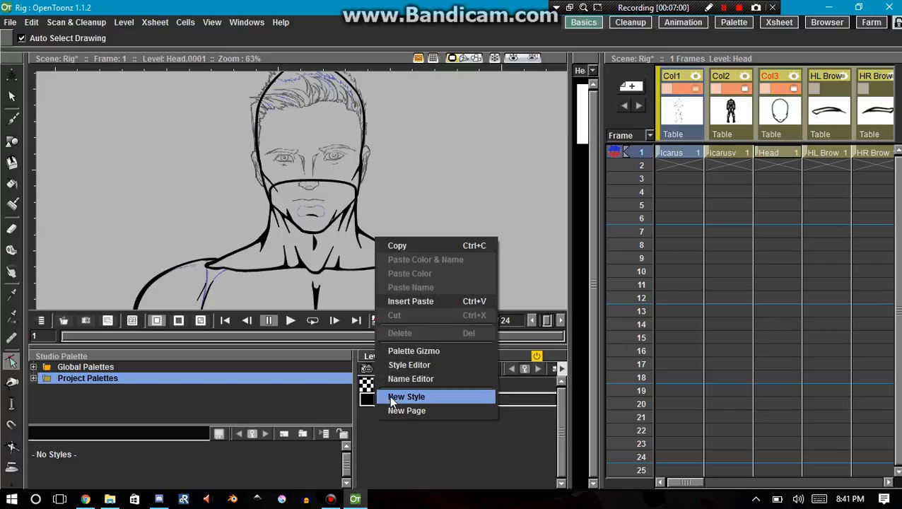
{"action": "left_click", "coordinate": [388, 397]}
{"action": "double_click", "coordinate": [364, 416]}
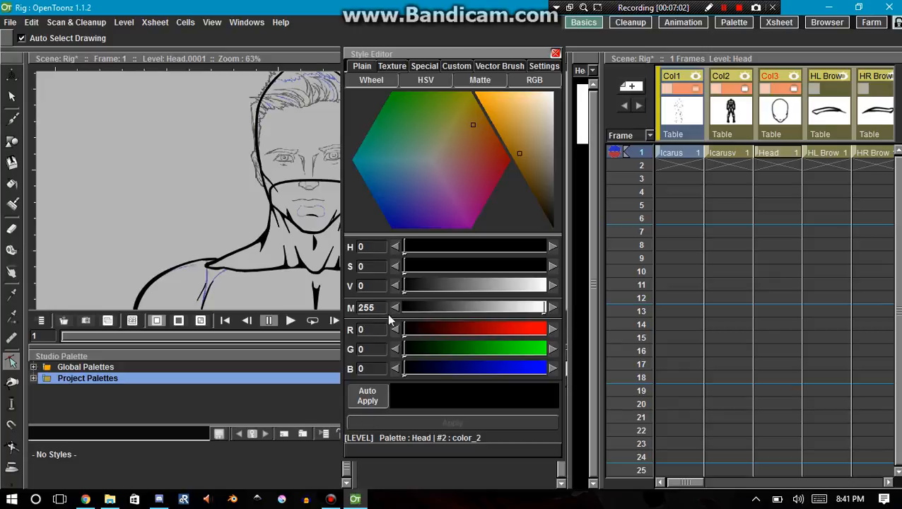
{"action": "left_click", "coordinate": [518, 153]}
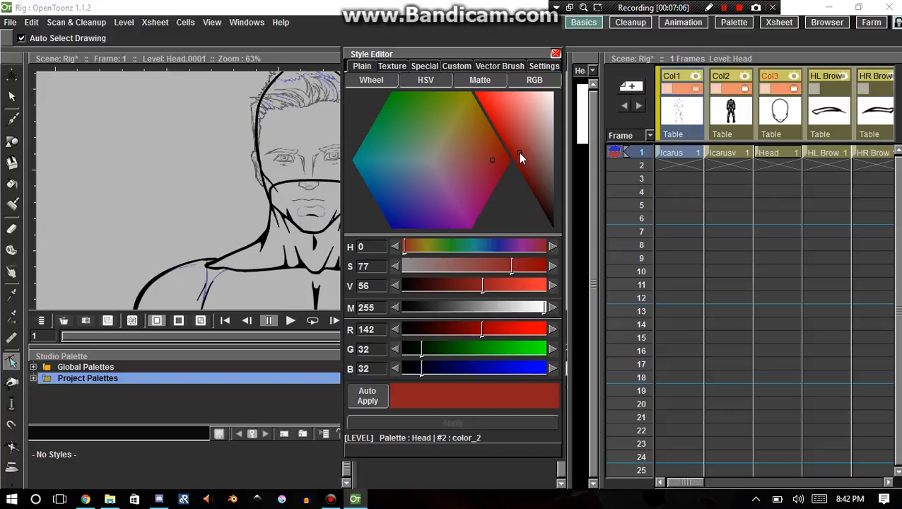
{"action": "left_click", "coordinate": [469, 130]}
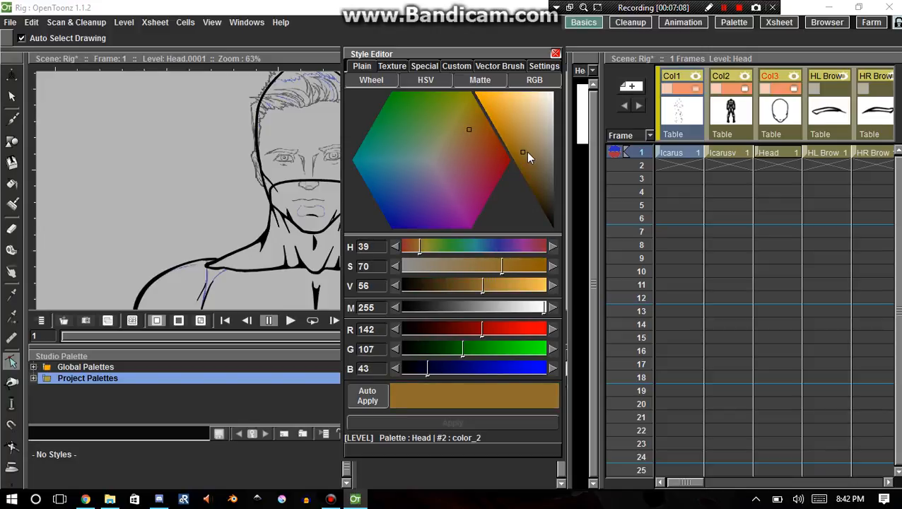
{"action": "left_click_drag", "start_coordinate": [526, 151], "coordinate": [525, 154]}
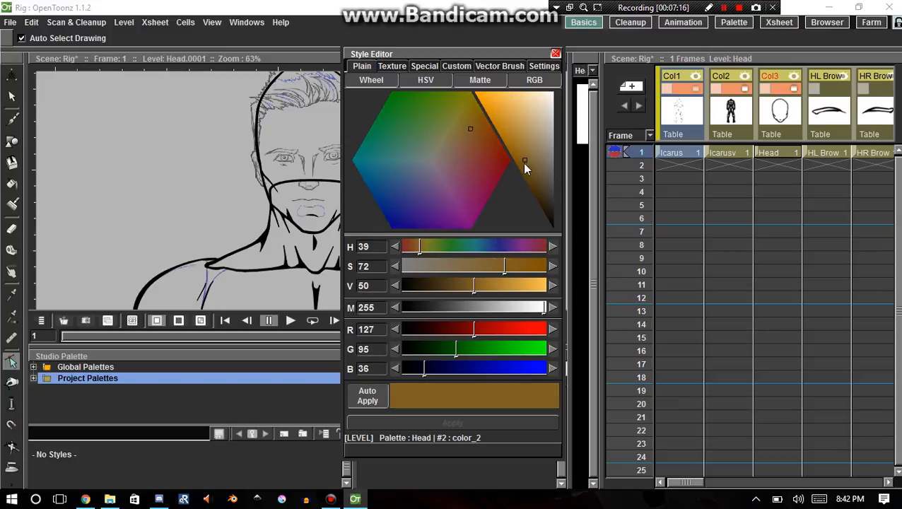
{"action": "left_click", "coordinate": [555, 54]}
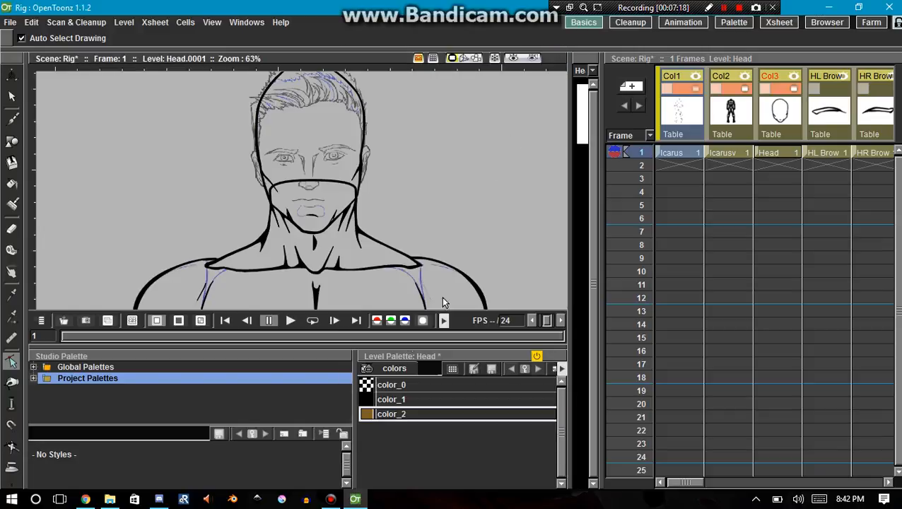
- Rename the new brown style in the Head palette as Skin Line
{"action": "double_click", "coordinate": [389, 417]}
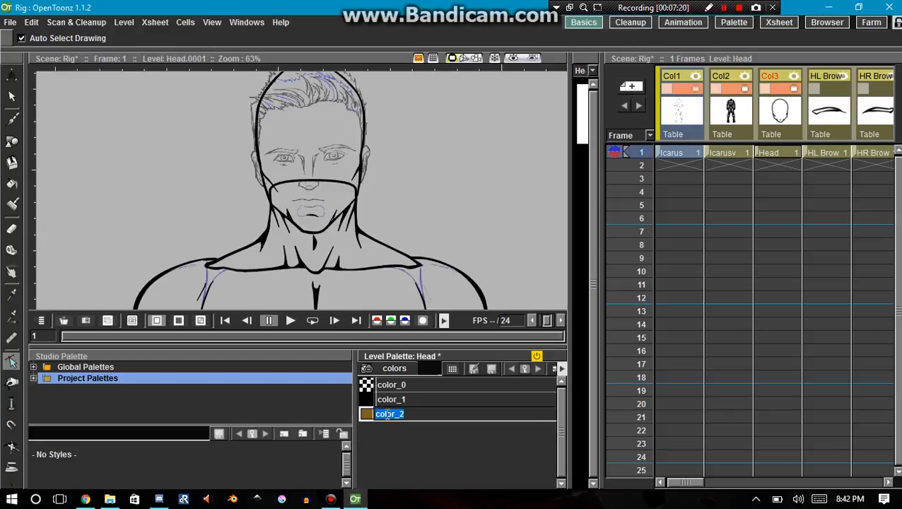
{"action": "type", "text": "Skin Line"}
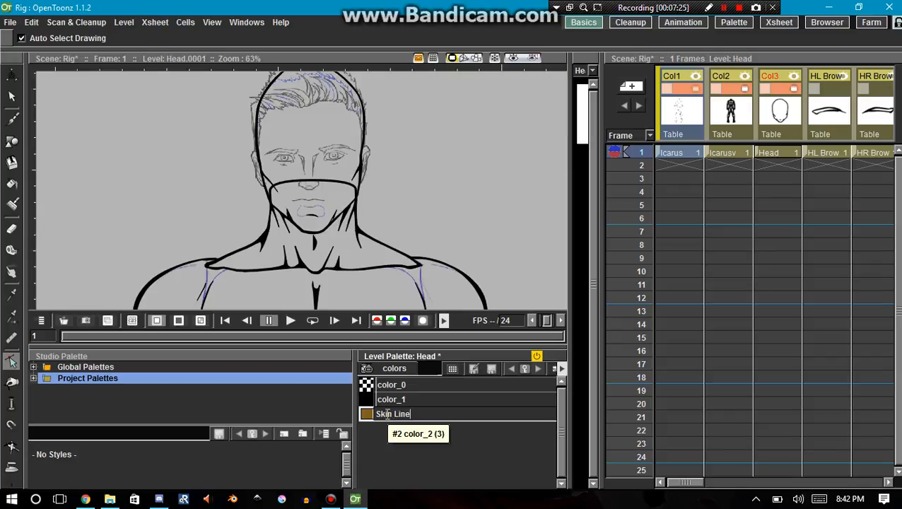
{"action": "key", "text": "Return"}
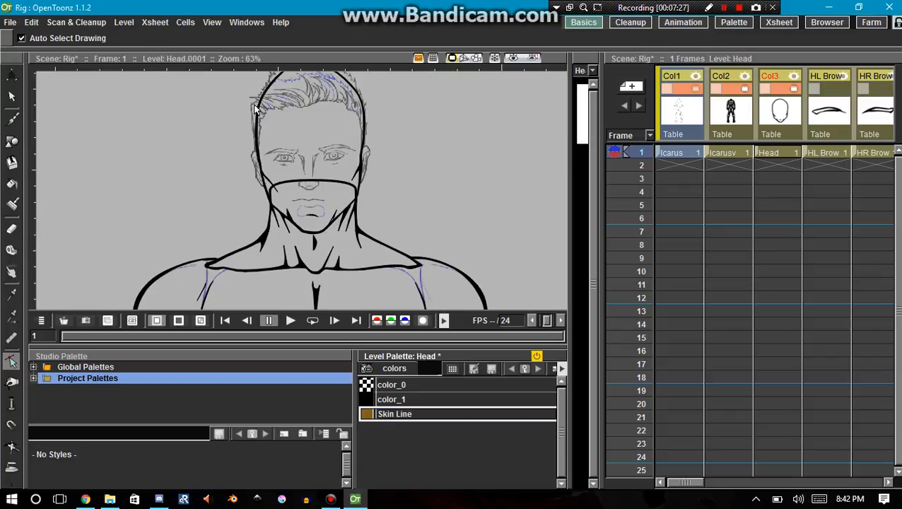
- Select the jaw strokes of the Head drawing for recolouring with Skin Line and save the scene
{"action": "key", "text": "s"}
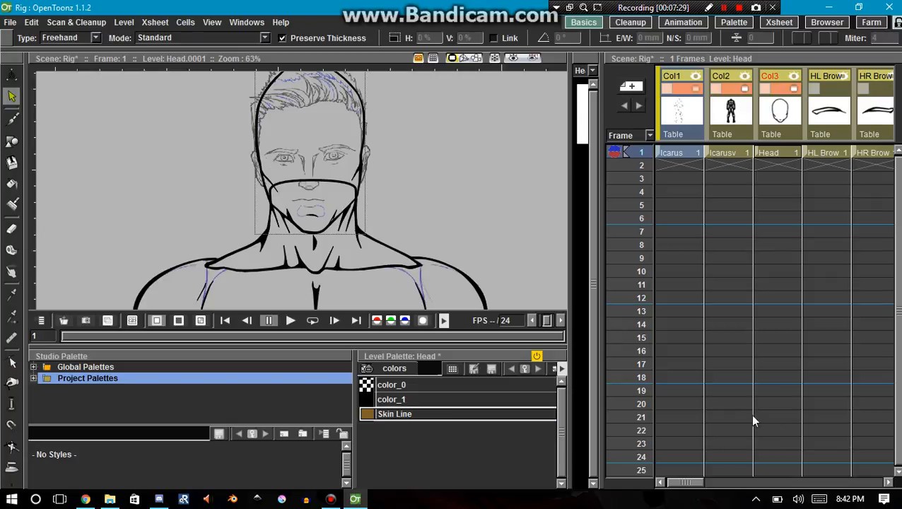
{"action": "left_click", "coordinate": [773, 154]}
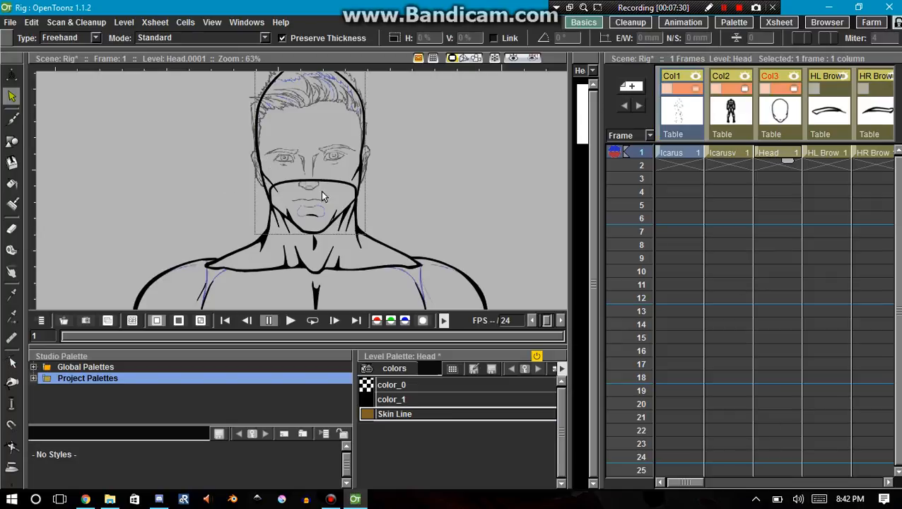
{"action": "mouse_move", "coordinate": [256, 205]}
{"action": "left_mouse_down"}
{"action": "mouse_move", "coordinate": [237, 74]}
{"action": "mouse_move", "coordinate": [353, 265]}
{"action": "mouse_move", "coordinate": [306, 258]}
{"action": "left_mouse_up"}
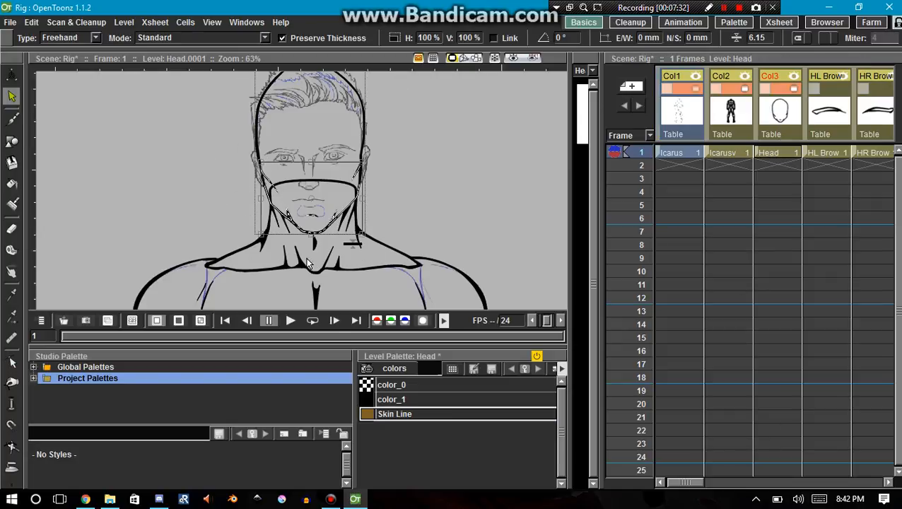
{"action": "key", "text": "ctrl+s"}
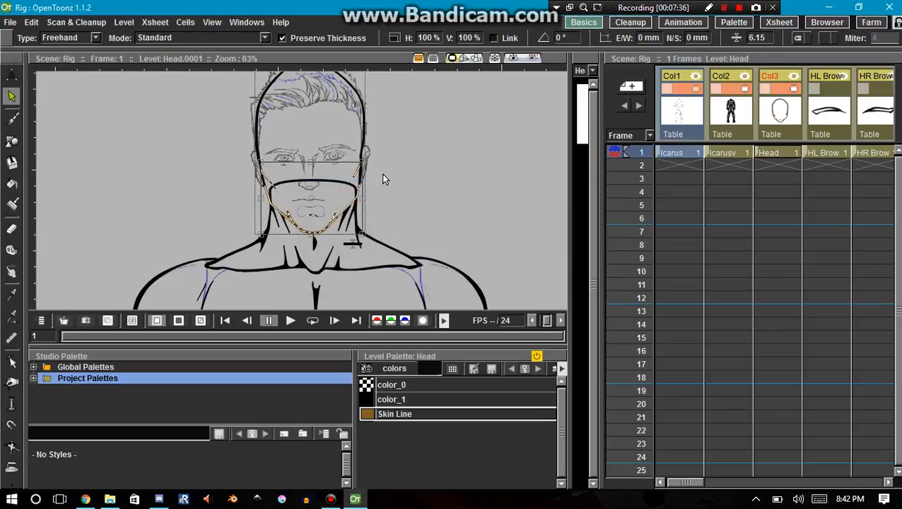
- Select the remaining black outline strokes of the head and recolour them with the Skin Line style
{"action": "left_click", "coordinate": [383, 174]}
{"action": "scroll", "coordinate": [345, 200], "scroll_direction": "up", "scroll_amount": 1}
{"action": "scroll", "coordinate": [342, 202], "scroll_direction": "down", "scroll_amount": 3}
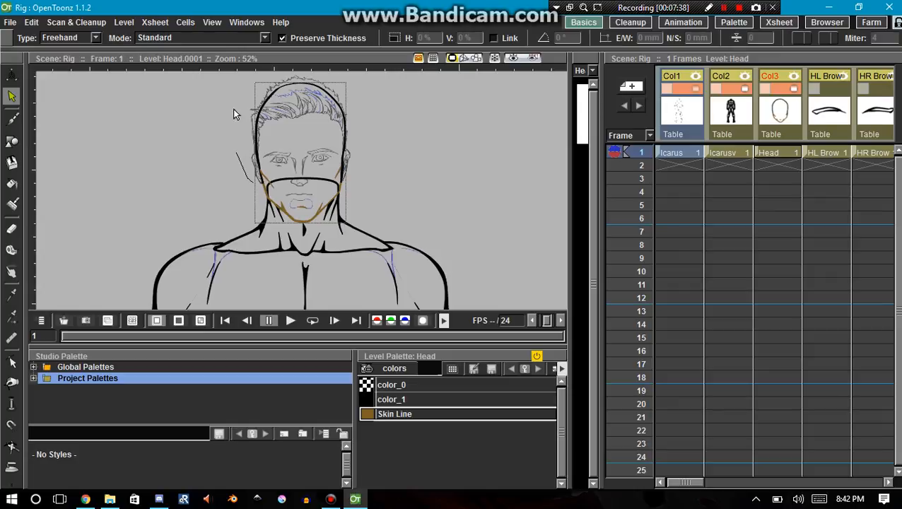
{"action": "mouse_move", "coordinate": [235, 115]}
{"action": "left_mouse_down"}
{"action": "mouse_move", "coordinate": [328, 221]}
{"action": "mouse_move", "coordinate": [232, 110]}
{"action": "left_mouse_up"}
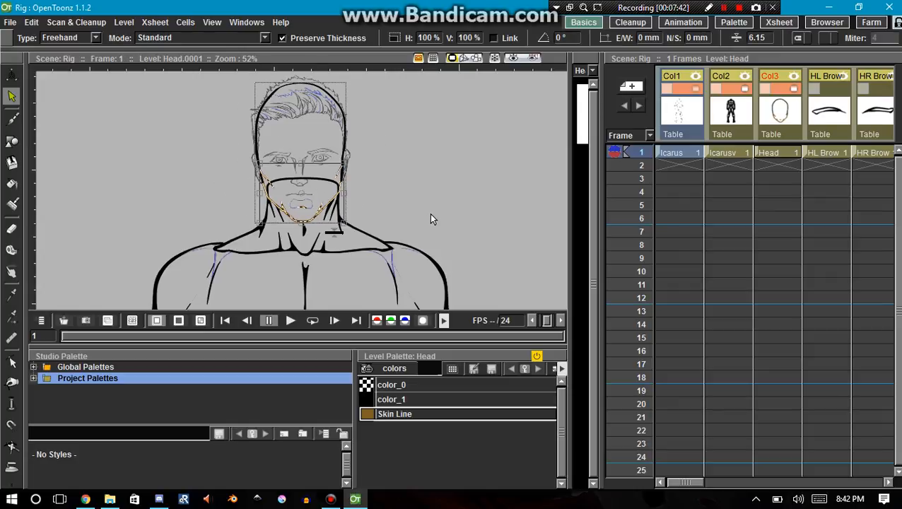
{"action": "left_click", "coordinate": [725, 7]}
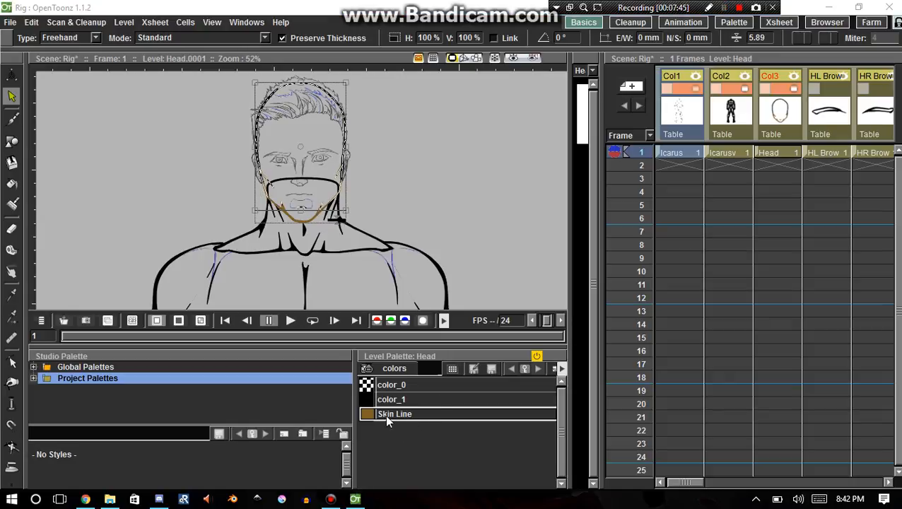
{"action": "left_click", "coordinate": [387, 415]}
- Examine the recoloured head outline up close around the jaw and against the neck lines
{"action": "scroll", "coordinate": [279, 192], "scroll_direction": "up", "scroll_amount": 2}
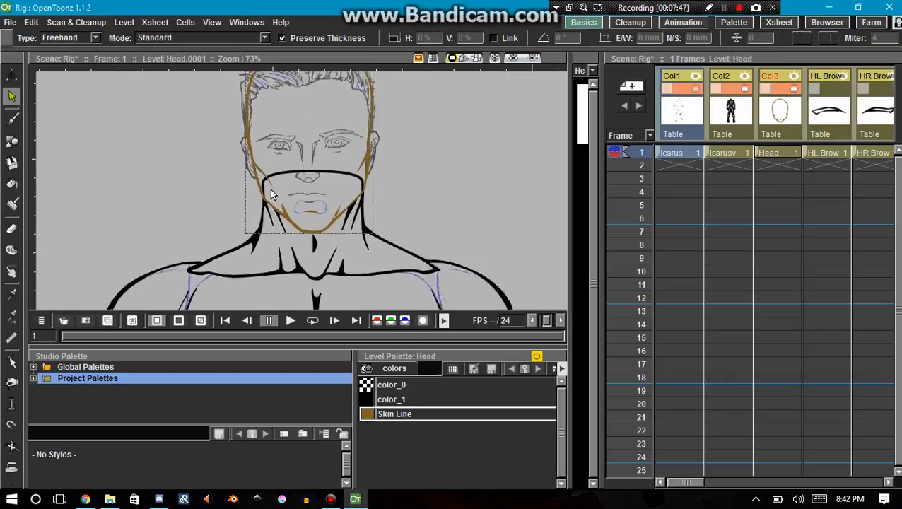
{"action": "scroll", "coordinate": [271, 194], "scroll_direction": "up", "scroll_amount": 4}
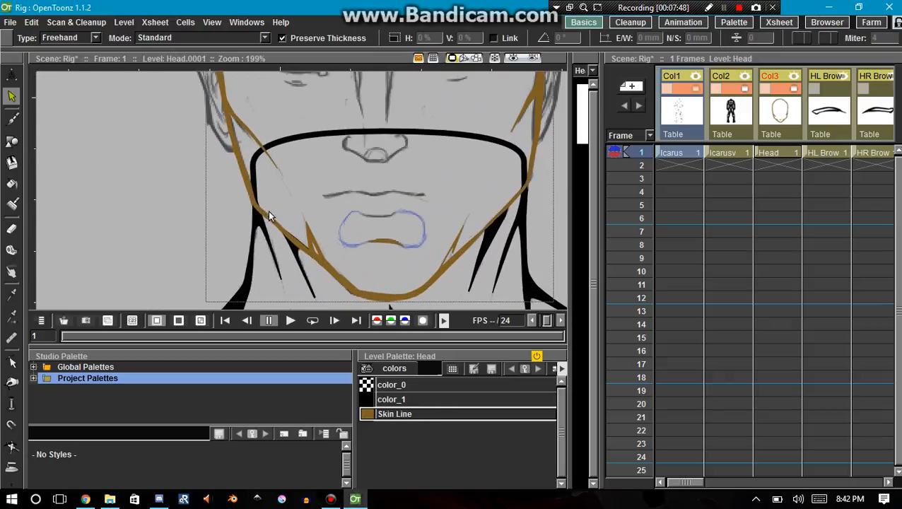
{"action": "key", "text": "space"}
{"action": "left_click_drag", "start_coordinate": [338, 176], "coordinate": [295, 280]}
{"action": "left_click_drag", "start_coordinate": [330, 178], "coordinate": [293, 238]}
{"action": "left_click_drag", "start_coordinate": [380, 238], "coordinate": [292, 171]}
{"action": "scroll", "coordinate": [324, 212], "scroll_direction": "down", "scroll_amount": 6}
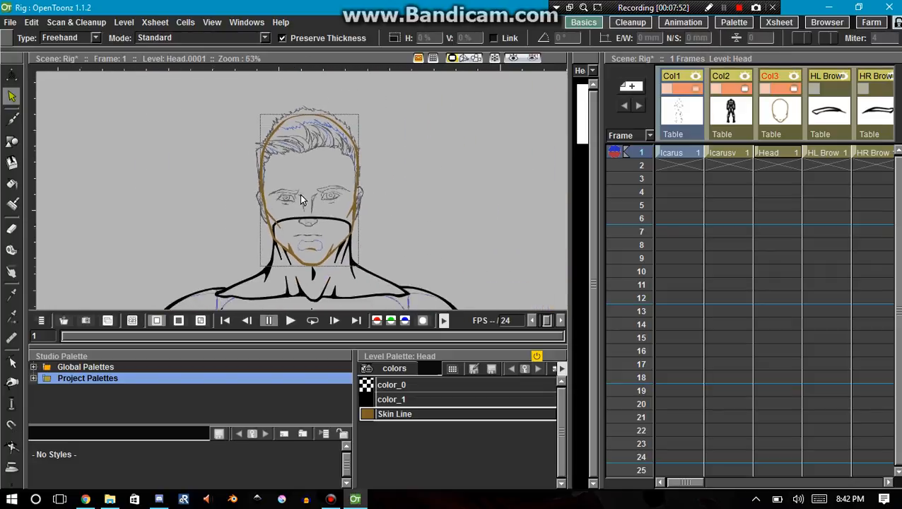
{"action": "scroll", "coordinate": [300, 195], "scroll_direction": "up", "scroll_amount": 1}
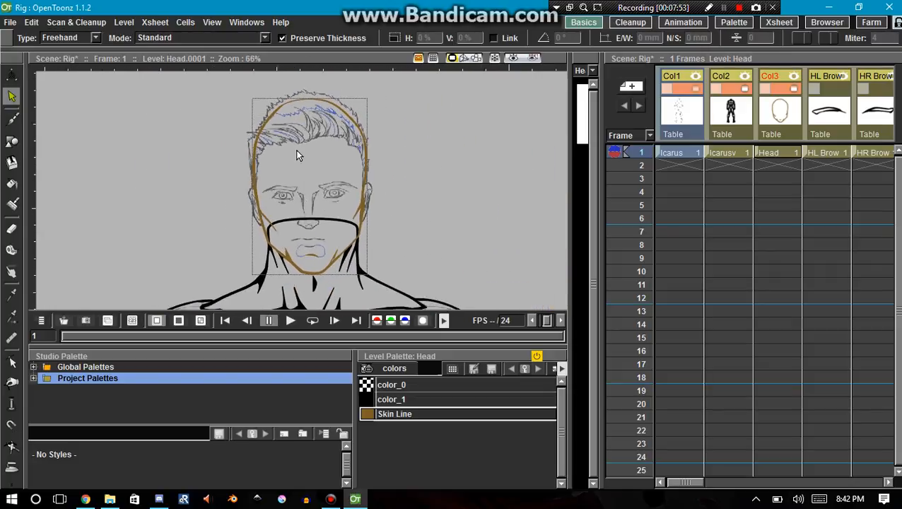
- Add a lighter tan style with H 39, S 49 and V 72 to the Head palette and fill the head area with it
{"action": "right_click", "coordinate": [389, 430]}
{"action": "left_click", "coordinate": [406, 405]}
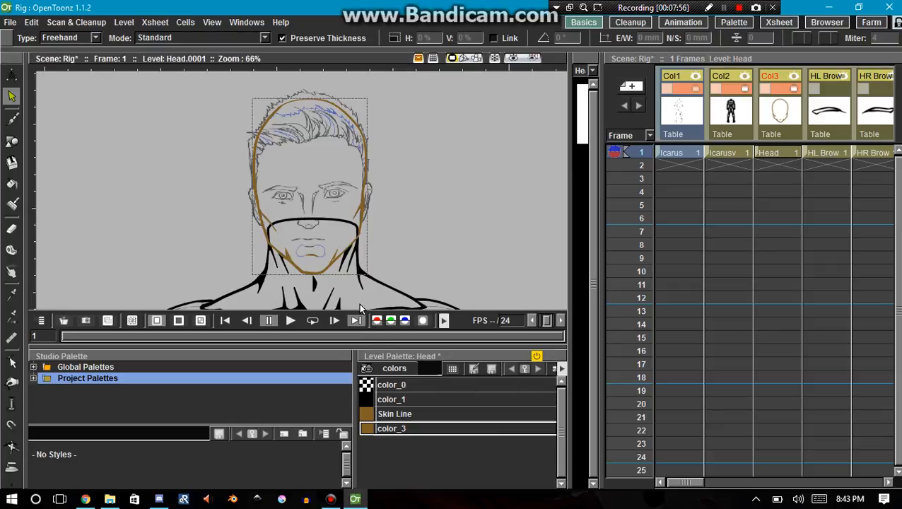
{"action": "double_click", "coordinate": [367, 428]}
{"action": "left_click_drag", "start_coordinate": [524, 138], "coordinate": [524, 127]}
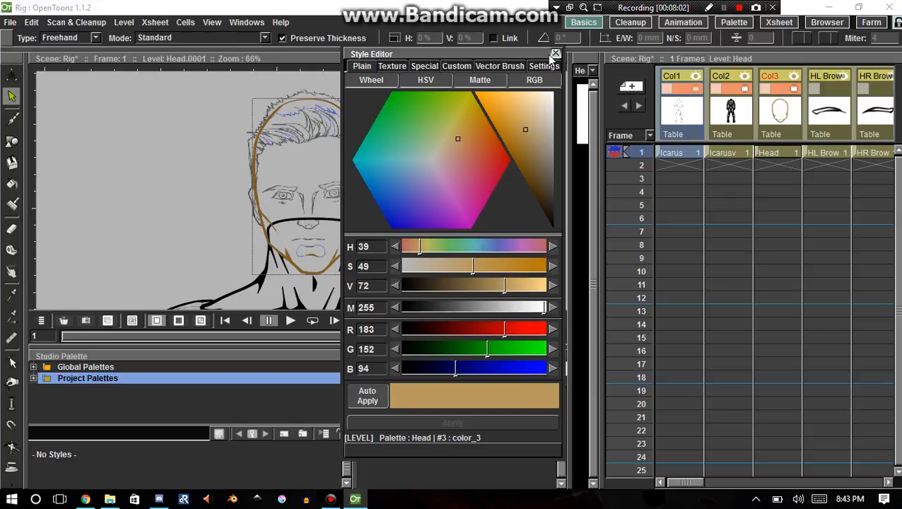
{"action": "left_click", "coordinate": [556, 53]}
{"action": "key", "text": "f"}
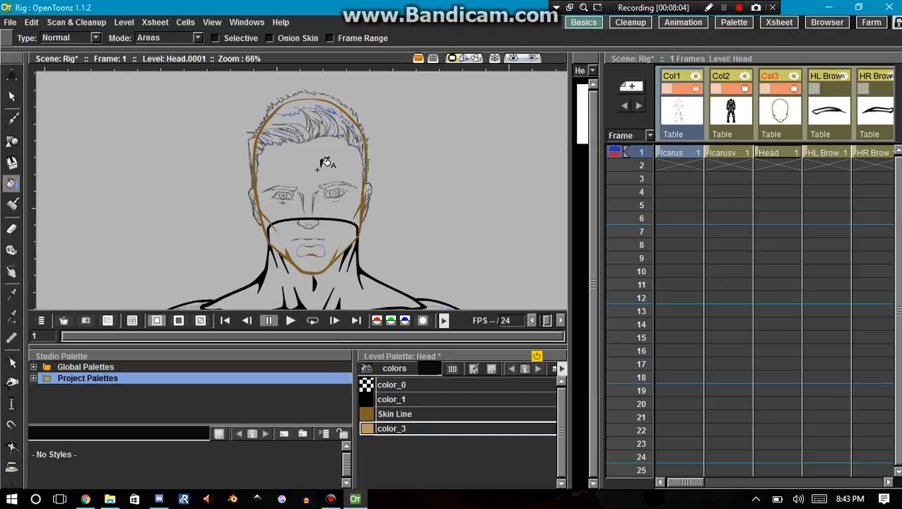
{"action": "left_click", "coordinate": [320, 170]}
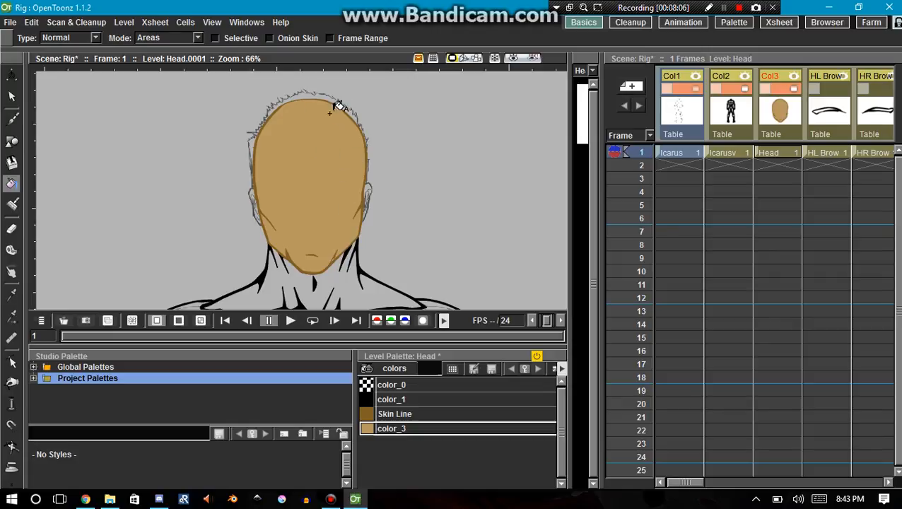
- Turn on camera stand visibility for the HL Brow, HR Brow, Nose, HL EyeL and HL EyeR columns
{"action": "mouse_move", "coordinate": [679, 483]}
{"action": "left_mouse_down"}
{"action": "mouse_move", "coordinate": [726, 477]}
{"action": "mouse_move", "coordinate": [673, 487]}
{"action": "left_mouse_up"}
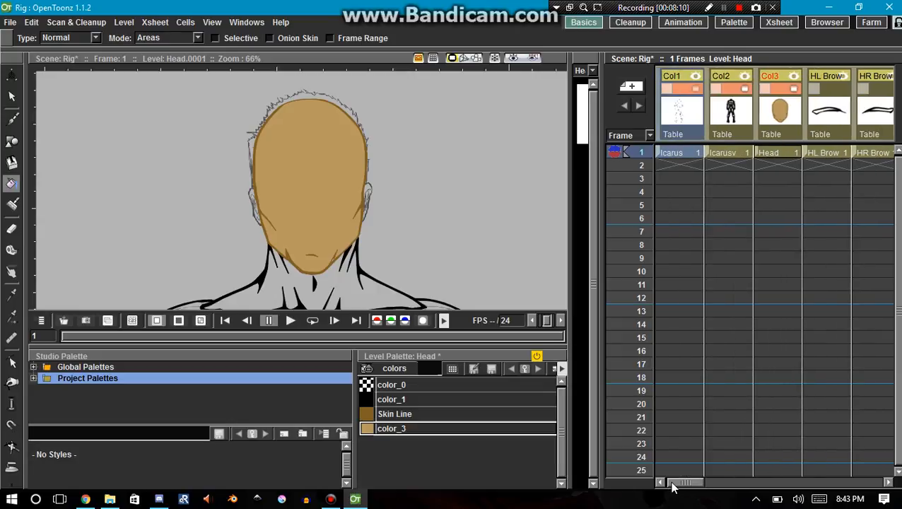
{"action": "left_click", "coordinate": [874, 96]}
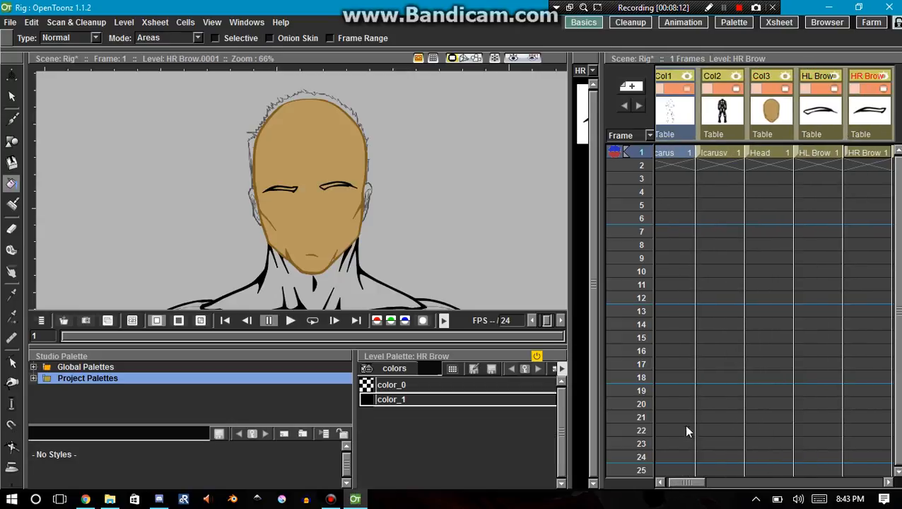
{"action": "left_click_drag", "start_coordinate": [693, 487], "coordinate": [710, 483]}
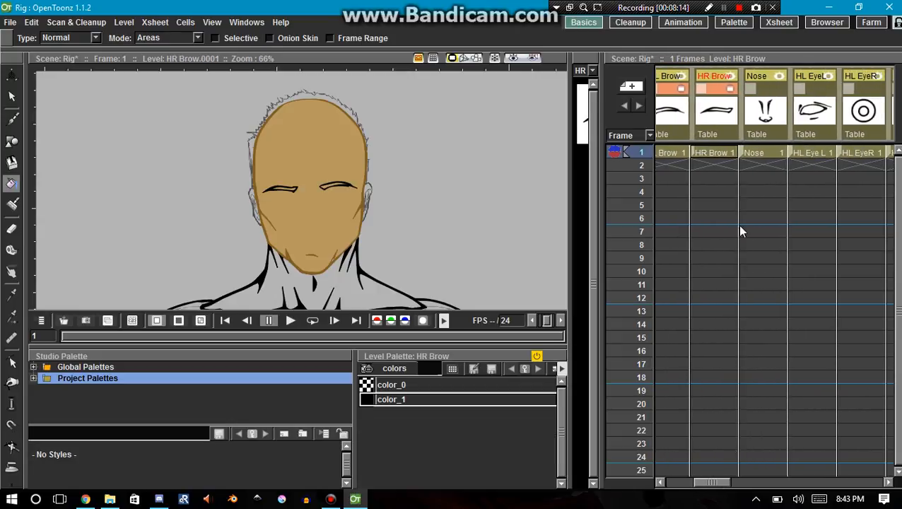
{"action": "left_click", "coordinate": [771, 92]}
{"action": "left_click", "coordinate": [812, 88]}
{"action": "left_click", "coordinate": [861, 88]}
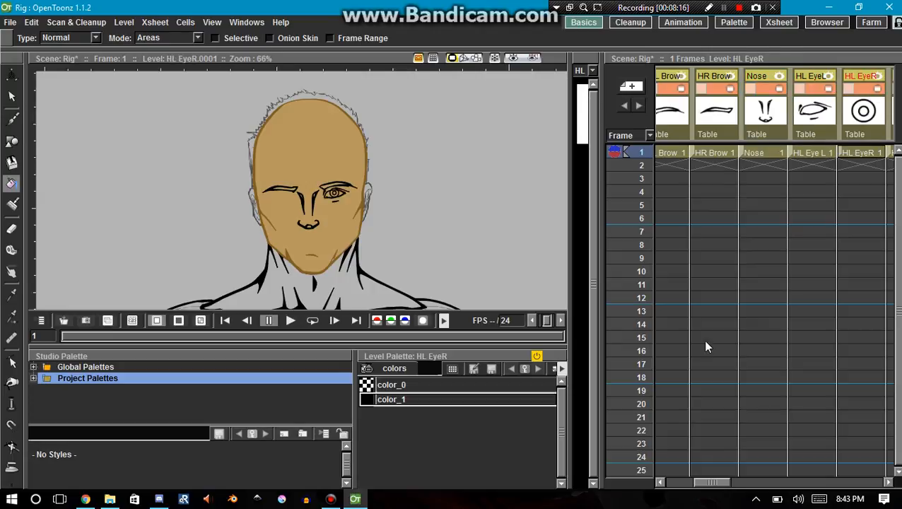
- Turn on camera stand visibility for the HR EyeL, HR EyeR and Mouth columns
{"action": "left_click_drag", "start_coordinate": [718, 482], "coordinate": [741, 482]}
{"action": "left_click", "coordinate": [764, 90]}
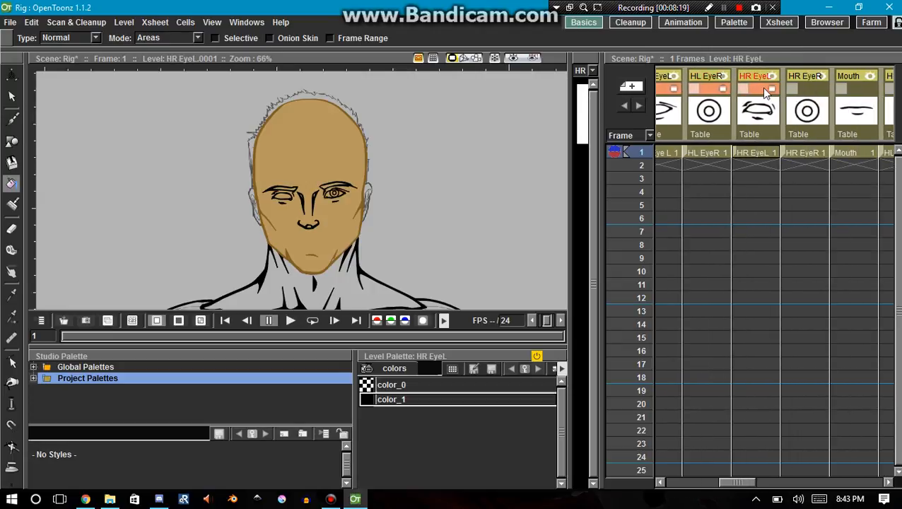
{"action": "left_click", "coordinate": [806, 88]}
{"action": "left_click", "coordinate": [855, 89]}
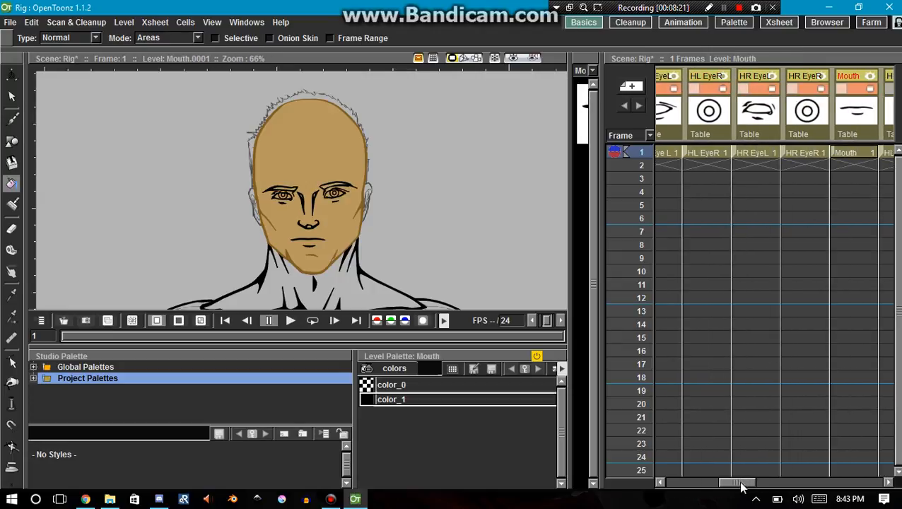
- Turn on camera stand visibility for the HL Ear, HR Ear and Hair columns
{"action": "left_click_drag", "start_coordinate": [742, 484], "coordinate": [767, 483]}
{"action": "left_click", "coordinate": [765, 89]}
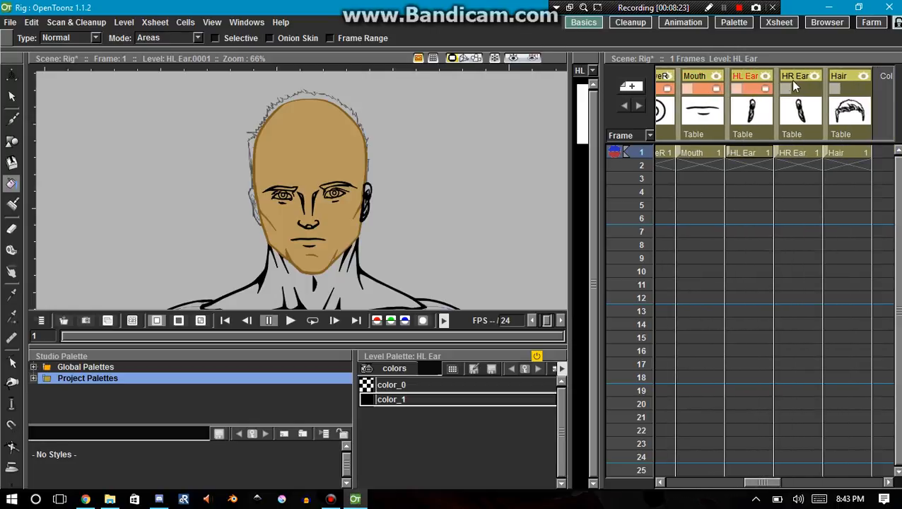
{"action": "left_click", "coordinate": [815, 88]}
{"action": "left_click", "coordinate": [863, 89]}
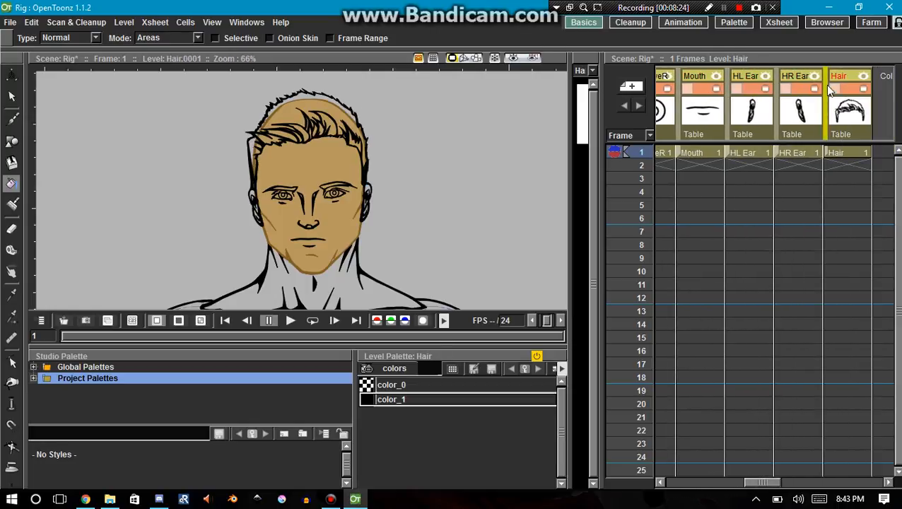
- Select all the strokes of the HR Ear drawing at frame 1
{"action": "left_click", "coordinate": [799, 152]}
{"action": "scroll", "coordinate": [391, 225], "scroll_direction": "up", "scroll_amount": 1}
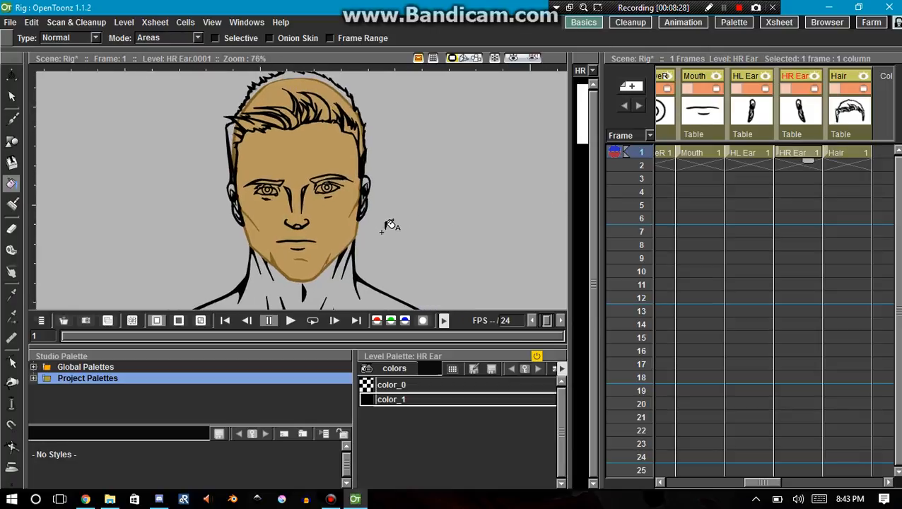
{"action": "key", "text": "s"}
{"action": "left_click_drag", "start_coordinate": [353, 198], "coordinate": [352, 202]}
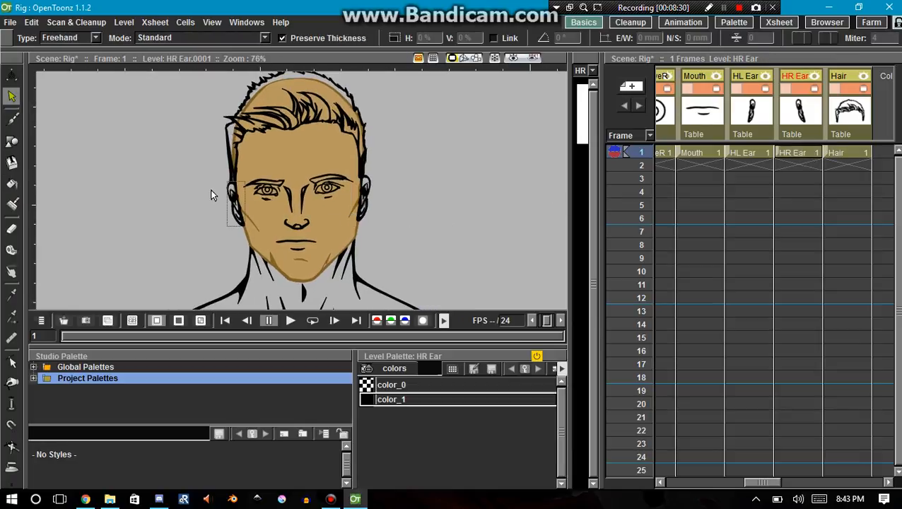
{"action": "mouse_move", "coordinate": [253, 239]}
{"action": "left_mouse_down"}
{"action": "mouse_move", "coordinate": [220, 209]}
{"action": "mouse_move", "coordinate": [263, 256]}
{"action": "mouse_move", "coordinate": [211, 244]}
{"action": "left_mouse_up"}
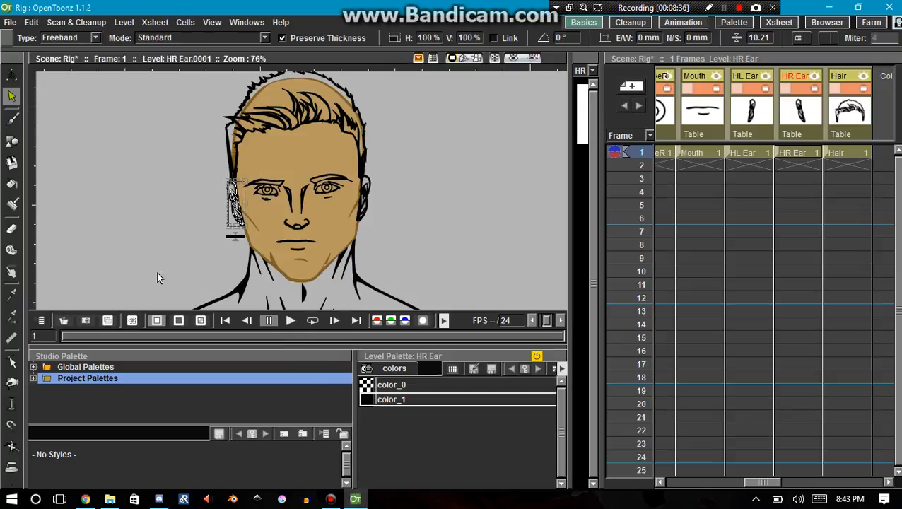
- Try to recolour the HR Ear lines by sampling the head's brown line colour into color_1
{"action": "left_click", "coordinate": [11, 317]}
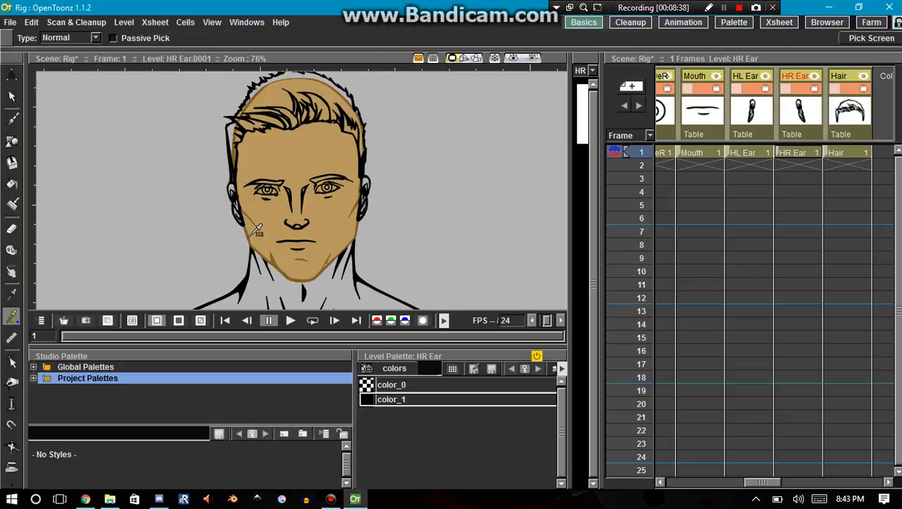
{"action": "left_click", "coordinate": [255, 232]}
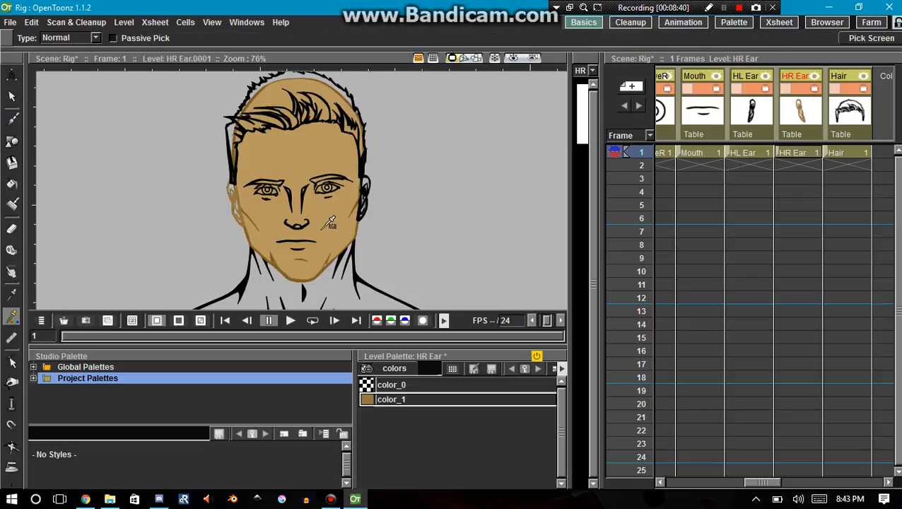
{"action": "scroll", "coordinate": [330, 224], "scroll_direction": "up", "scroll_amount": 2}
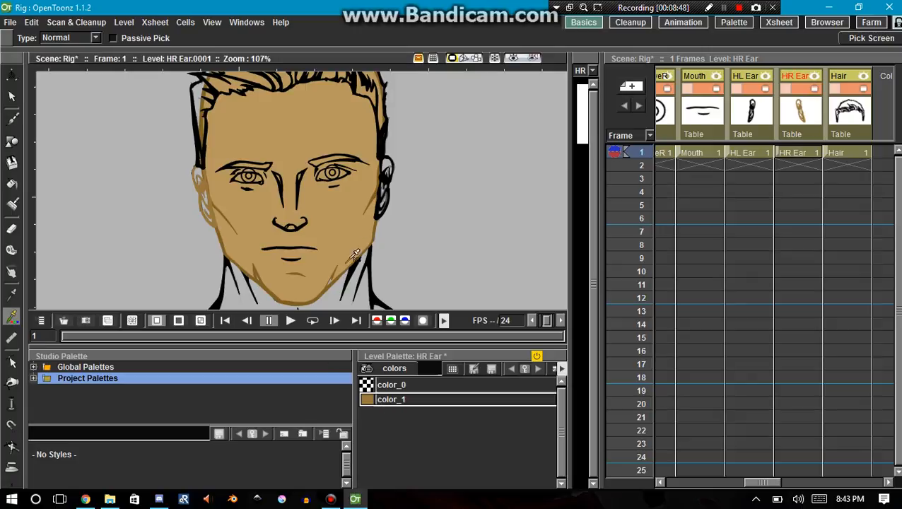
{"action": "left_click", "coordinate": [210, 206]}
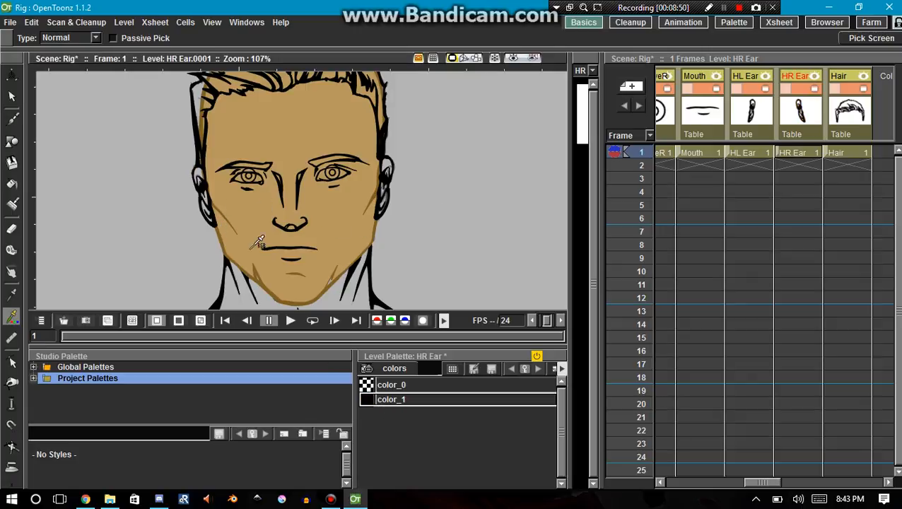
- Add a new style to the HR Ear palette and sample the head's brown line colour into it
{"action": "right_click", "coordinate": [387, 427]}
{"action": "left_click", "coordinate": [410, 402]}
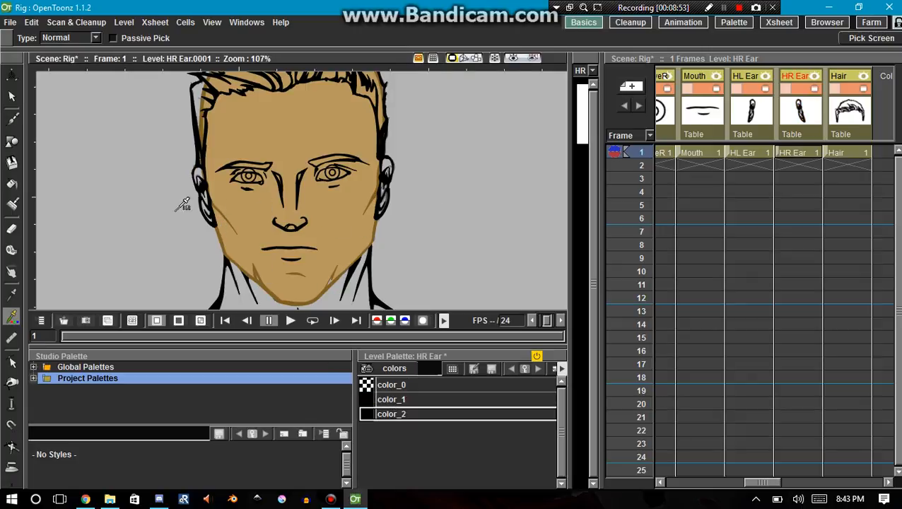
{"action": "left_click", "coordinate": [231, 236]}
- Apply the brown color_2 style to all the HR Ear strokes
{"action": "key", "text": "s"}
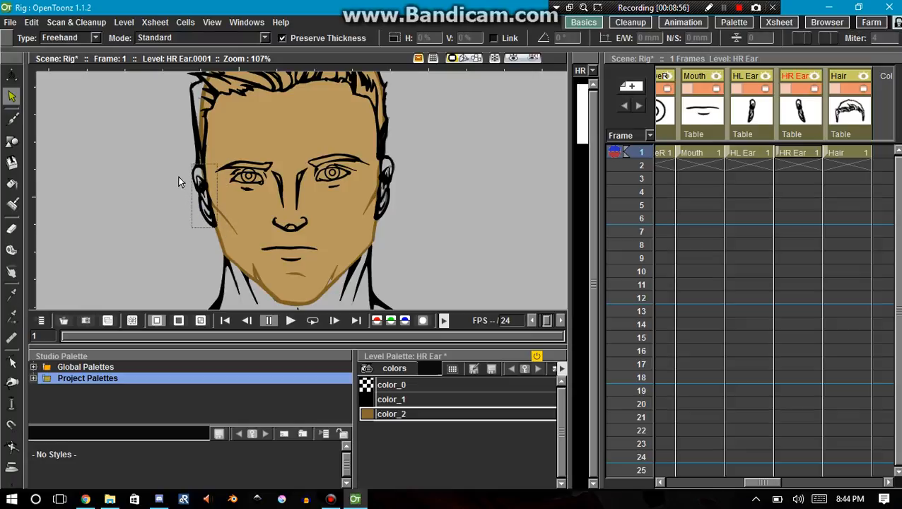
{"action": "mouse_move", "coordinate": [178, 176]}
{"action": "left_mouse_down"}
{"action": "mouse_move", "coordinate": [227, 207]}
{"action": "mouse_move", "coordinate": [181, 167]}
{"action": "left_mouse_up"}
{"action": "left_click", "coordinate": [365, 382]}
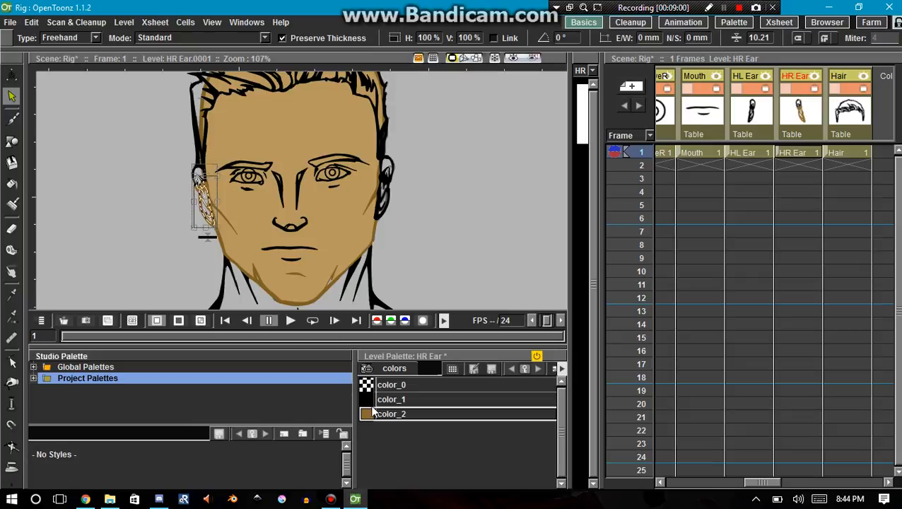
{"action": "left_click", "coordinate": [184, 177]}
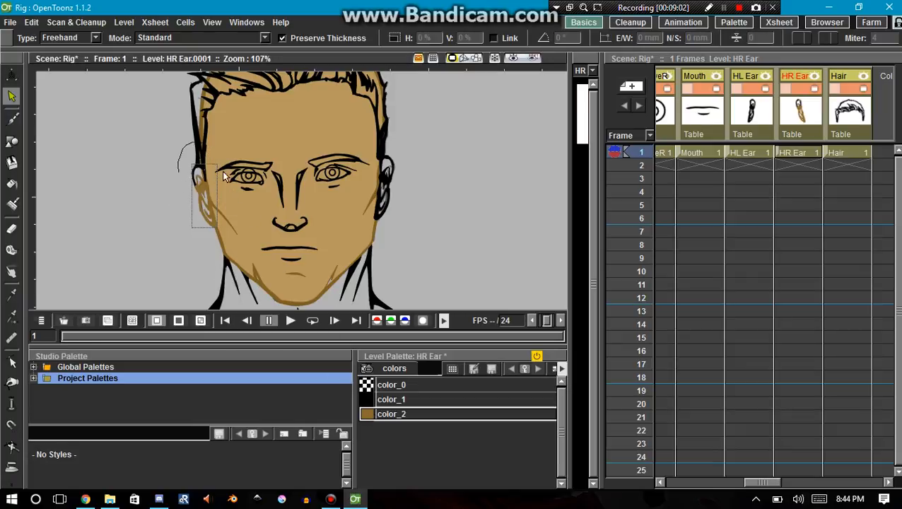
{"action": "left_click_drag", "start_coordinate": [223, 176], "coordinate": [212, 201]}
{"action": "left_click", "coordinate": [381, 254]}
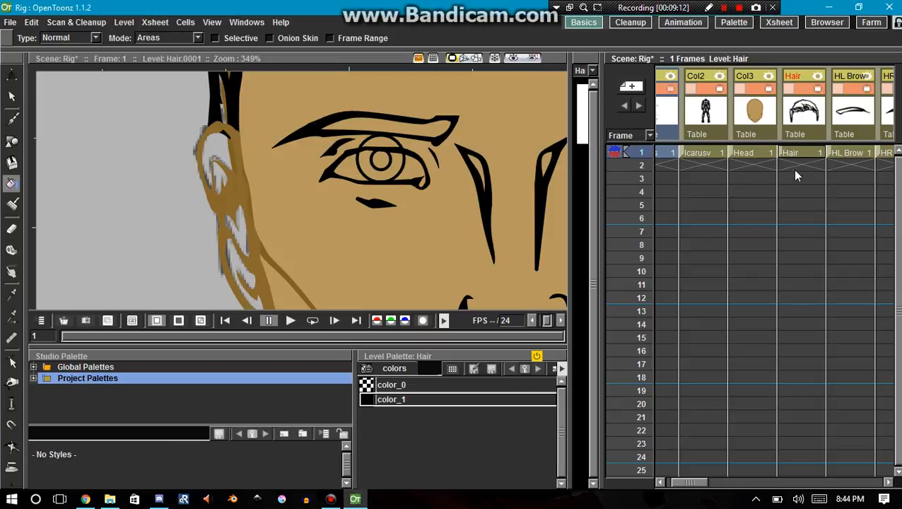
- Make frame 1 of the HR Ear level the current drawing
{"action": "left_click", "coordinate": [690, 471]}
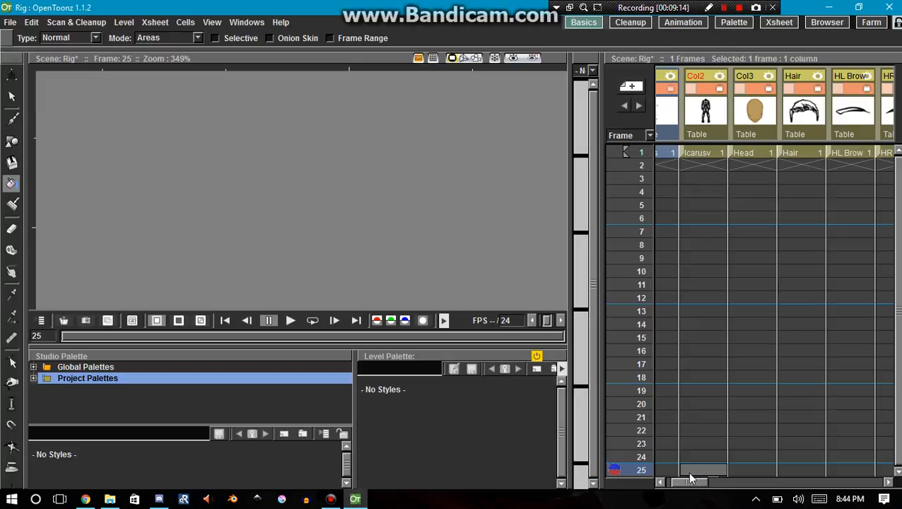
{"action": "left_click_drag", "start_coordinate": [690, 482], "coordinate": [781, 428]}
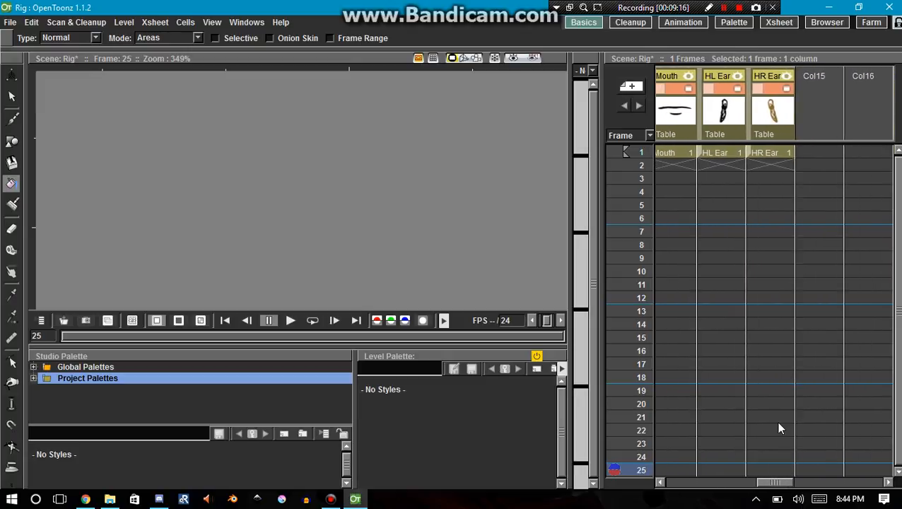
{"action": "left_click", "coordinate": [758, 153]}
- Try filling the upper area of the ear with color_1 and color_2, and undo the fills
{"action": "left_click", "coordinate": [226, 157]}
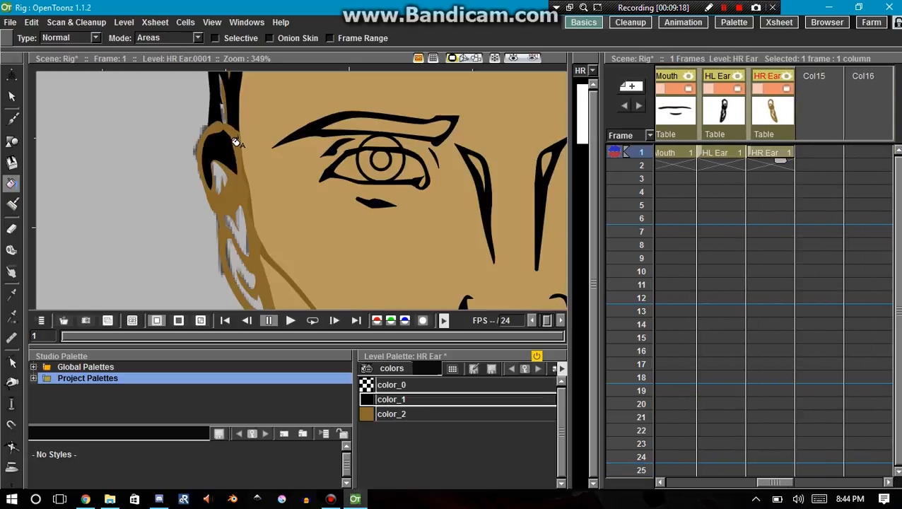
{"action": "left_click", "coordinate": [368, 413]}
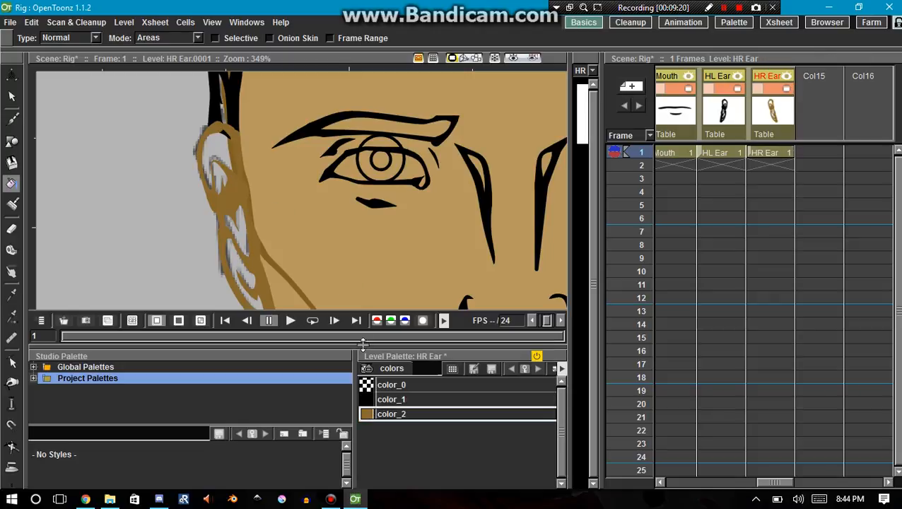
{"action": "left_click", "coordinate": [231, 174]}
{"action": "key", "text": "ctrl+z"}
- Add another style to the HR Ear palette and sample the head's lighter tan skin colour into it
{"action": "right_click", "coordinate": [375, 446]}
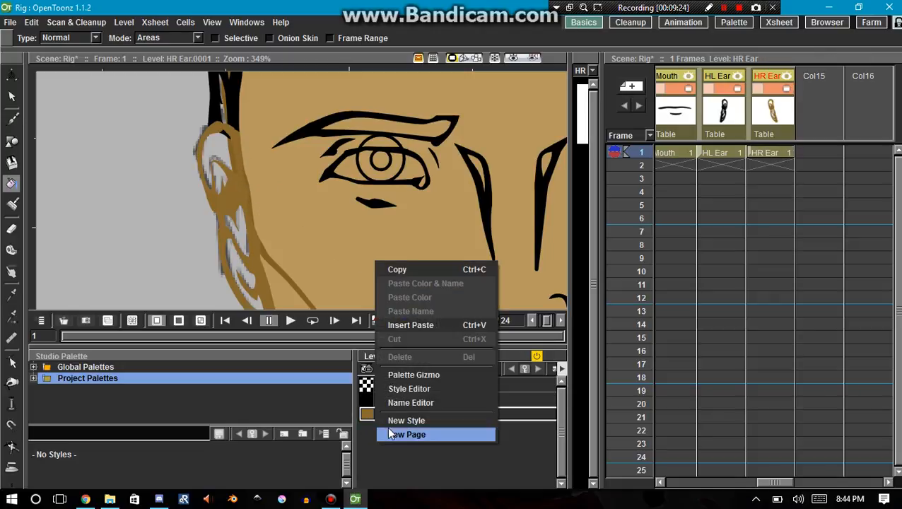
{"action": "left_click", "coordinate": [394, 422]}
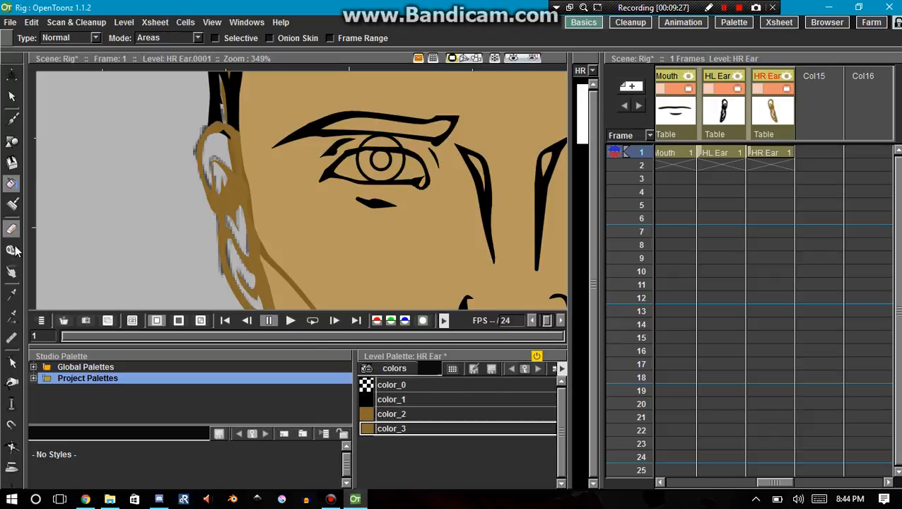
{"action": "left_click", "coordinate": [12, 316]}
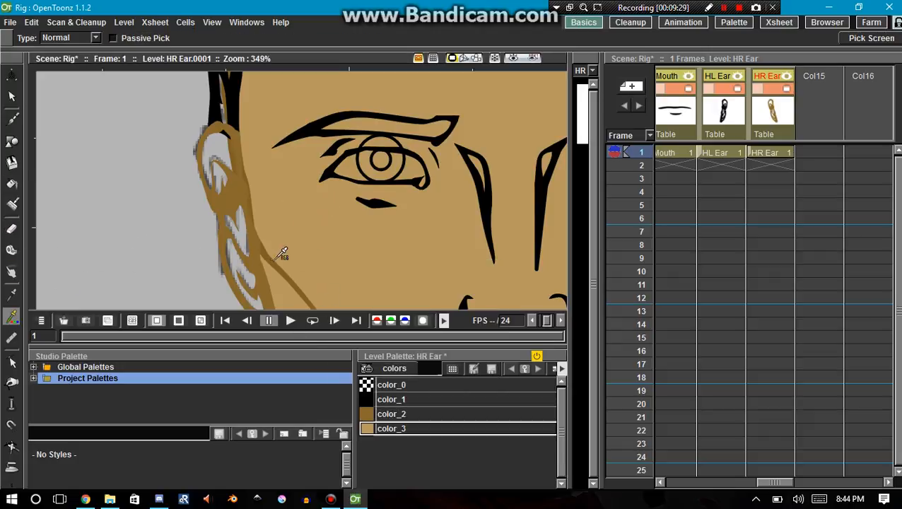
- Fill the enclosed areas of the HR Ear from the upper rim down to the lobe with color_3
{"action": "key", "text": "f"}
{"action": "left_click", "coordinate": [205, 144]}
{"action": "left_click", "coordinate": [225, 179]}
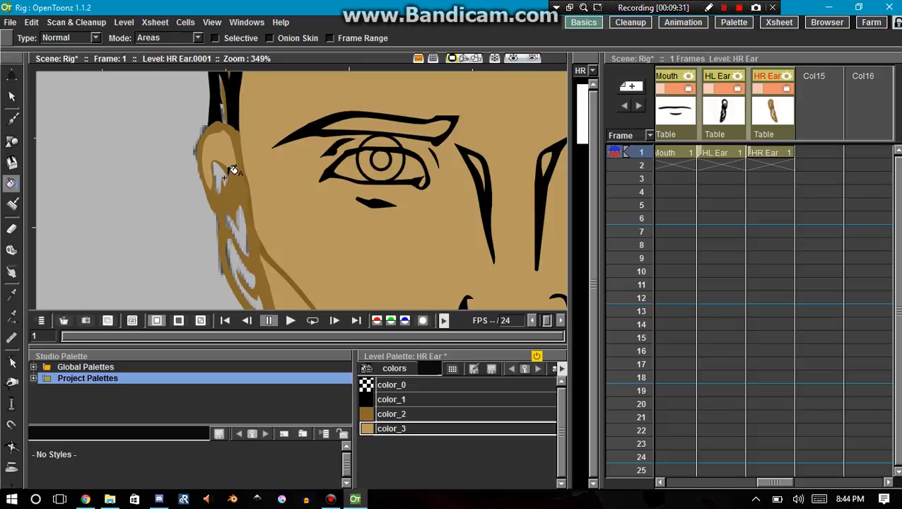
{"action": "left_click", "coordinate": [224, 178]}
{"action": "left_click", "coordinate": [242, 220]}
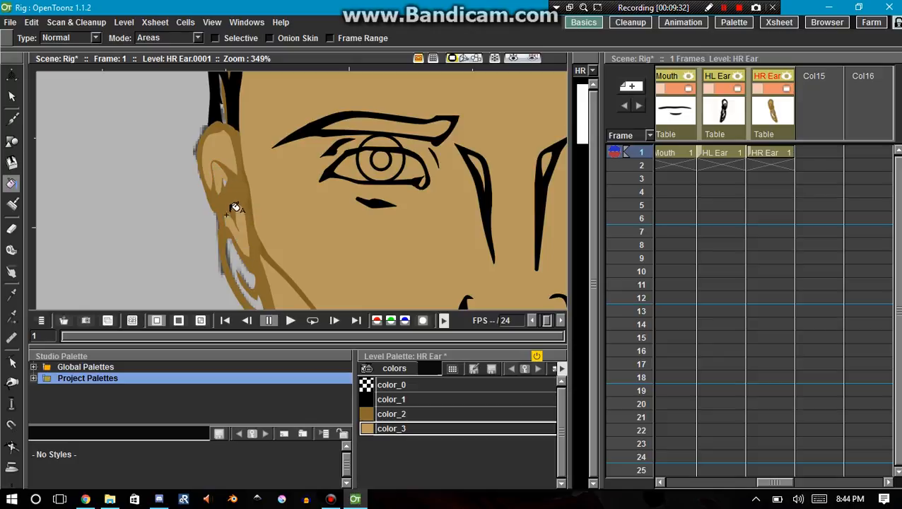
{"action": "scroll", "coordinate": [233, 176], "scroll_direction": "up", "scroll_amount": 4}
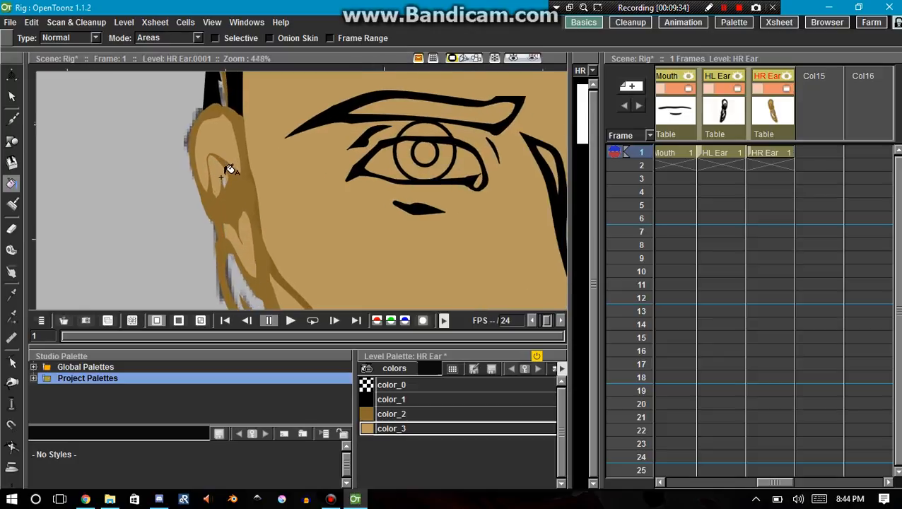
{"action": "key", "text": "space"}
{"action": "left_click_drag", "start_coordinate": [259, 270], "coordinate": [256, 122]}
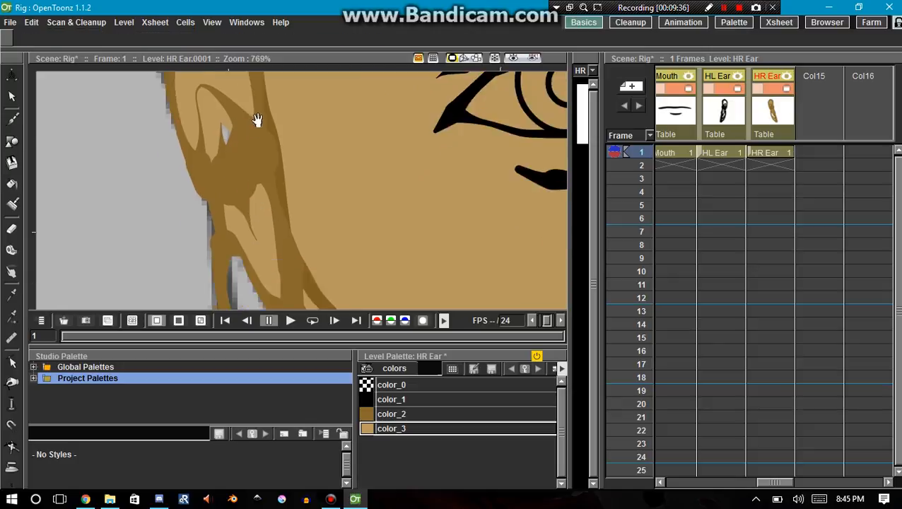
{"action": "left_click", "coordinate": [257, 213]}
{"action": "left_click", "coordinate": [288, 243]}
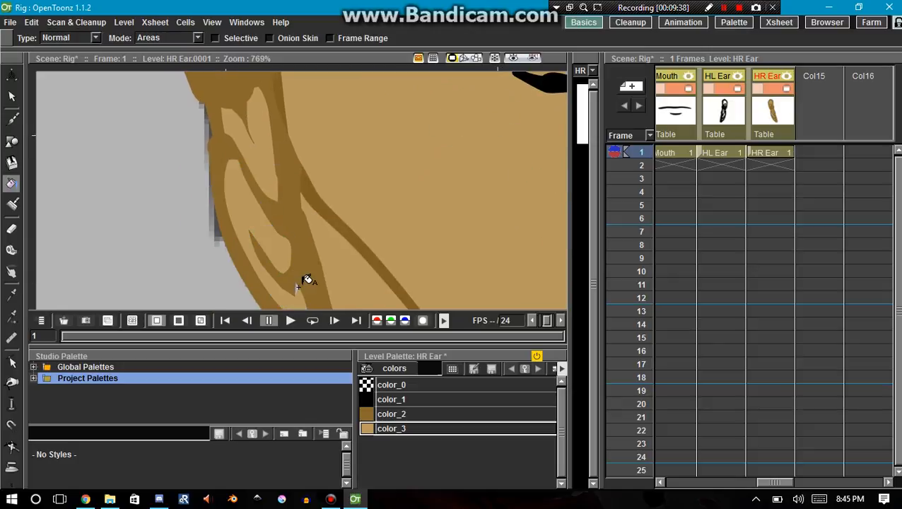
{"action": "key", "text": "space"}
{"action": "mouse_move", "coordinate": [258, 129]}
{"action": "left_mouse_down"}
{"action": "mouse_move", "coordinate": [316, 266]}
{"action": "mouse_move", "coordinate": [367, 160]}
{"action": "left_mouse_up"}
{"action": "left_click", "coordinate": [723, 7]}
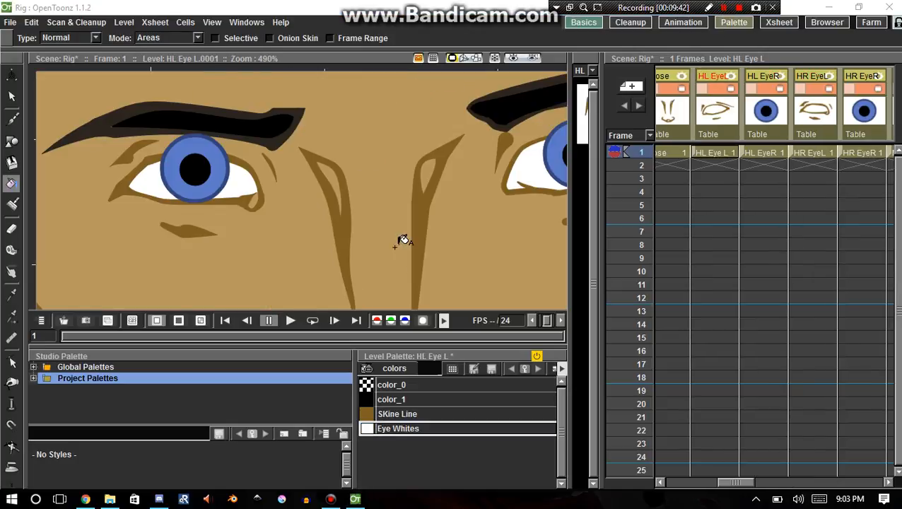
- Examine the coloured head and the body line art down to the feet
{"action": "scroll", "coordinate": [348, 243], "scroll_direction": "down", "scroll_amount": 8}
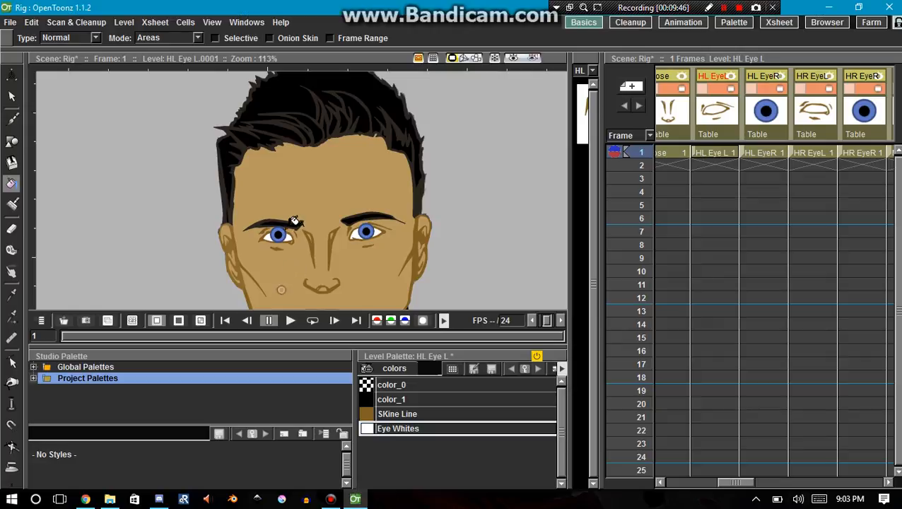
{"action": "key", "text": "space"}
{"action": "left_click_drag", "start_coordinate": [282, 276], "coordinate": [269, 205]}
{"action": "scroll", "coordinate": [269, 205], "scroll_direction": "down", "scroll_amount": 5}
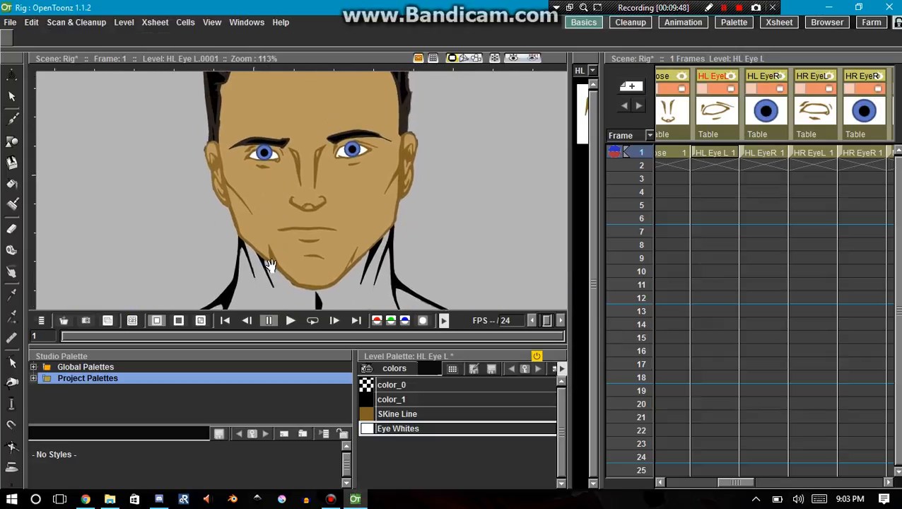
{"action": "left_click_drag", "start_coordinate": [358, 200], "coordinate": [354, 85]}
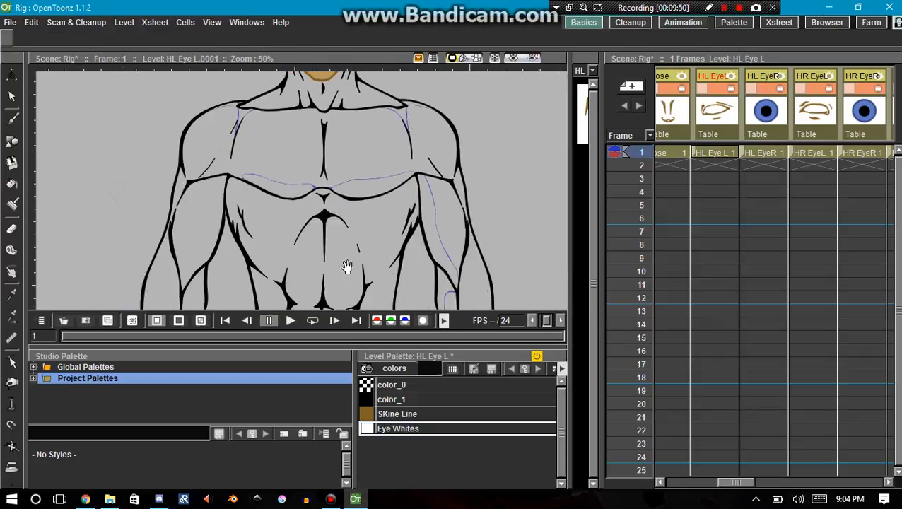
{"action": "left_click_drag", "start_coordinate": [346, 268], "coordinate": [343, 85]}
{"action": "left_click_drag", "start_coordinate": [322, 296], "coordinate": [341, 85]}
{"action": "left_click_drag", "start_coordinate": [333, 274], "coordinate": [303, 118]}
{"action": "left_click_drag", "start_coordinate": [292, 204], "coordinate": [325, 73]}
{"action": "mouse_move", "coordinate": [309, 299]}
{"action": "left_mouse_down"}
{"action": "mouse_move", "coordinate": [321, 230]}
{"action": "mouse_move", "coordinate": [315, 309]}
{"action": "left_mouse_up"}
{"action": "scroll", "coordinate": [332, 231], "scroll_direction": "down", "scroll_amount": 5}
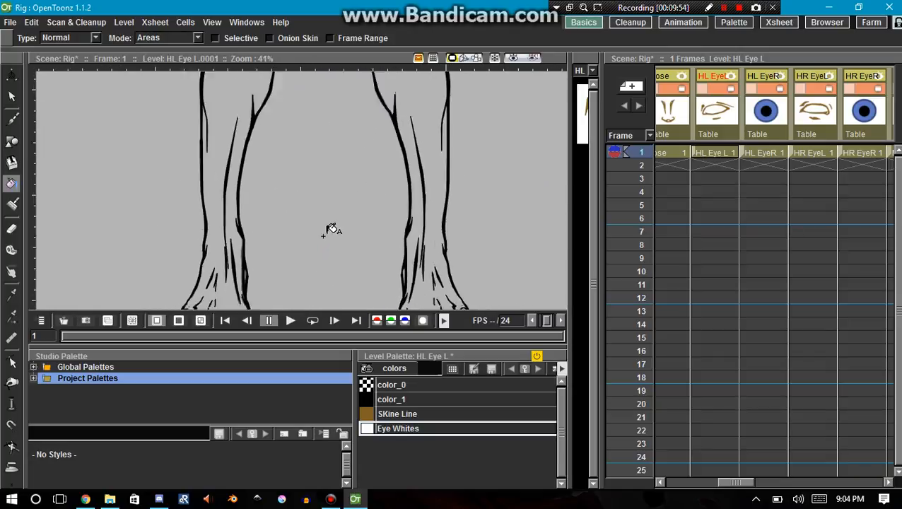
{"action": "left_click_drag", "start_coordinate": [336, 259], "coordinate": [335, 278]}
{"action": "left_click_drag", "start_coordinate": [338, 93], "coordinate": [327, 222]}
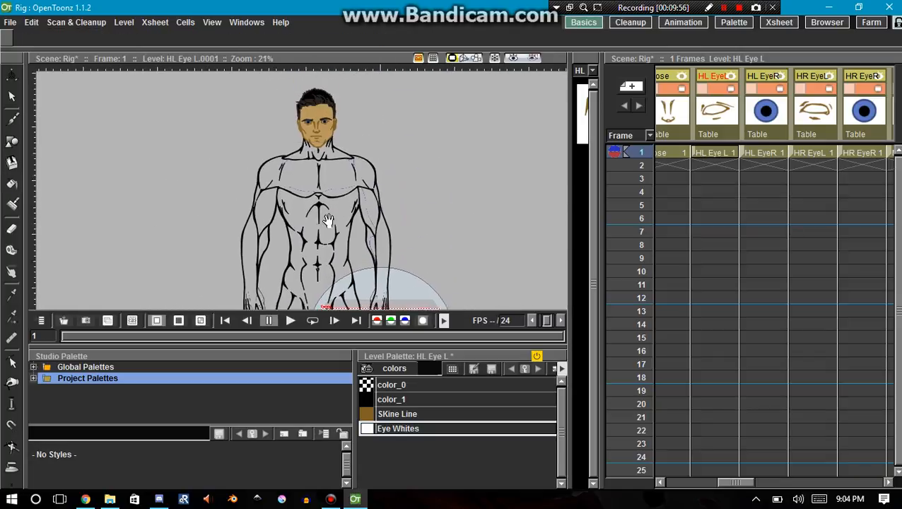
{"action": "left_click_drag", "start_coordinate": [329, 177], "coordinate": [334, 247]}
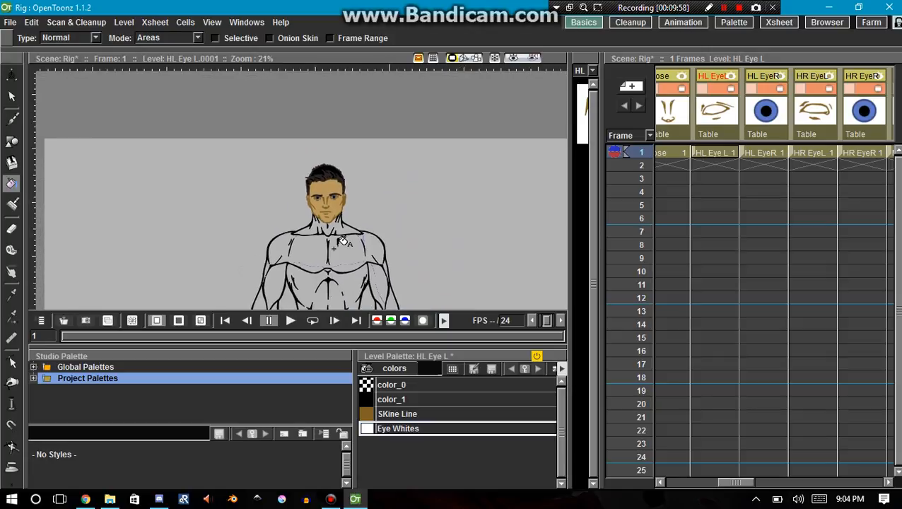